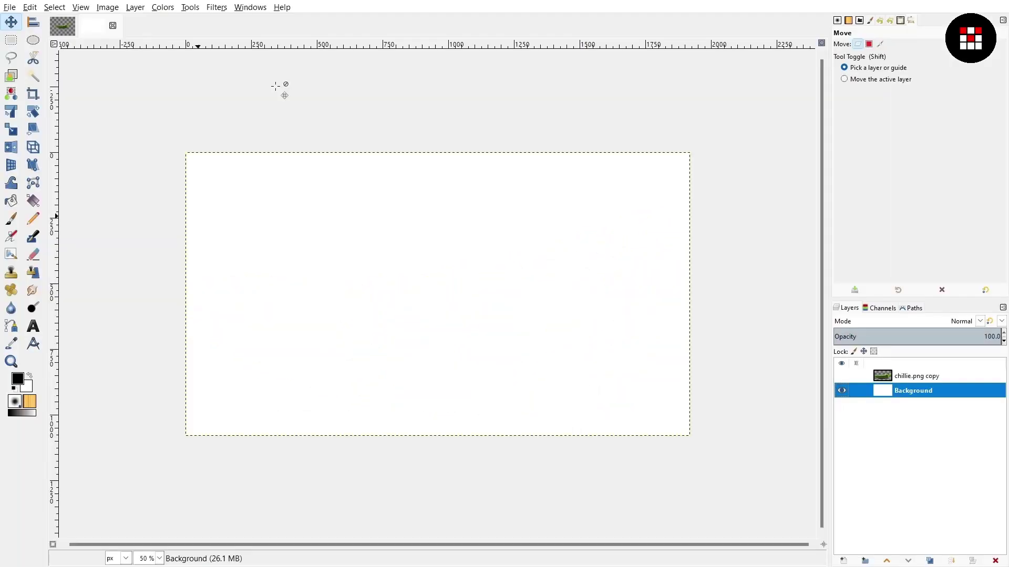
Dismiss the New Image dialog, then make the chillie.png copy layer visible and selected.
{"action": "key", "text": "ctrl+n"}
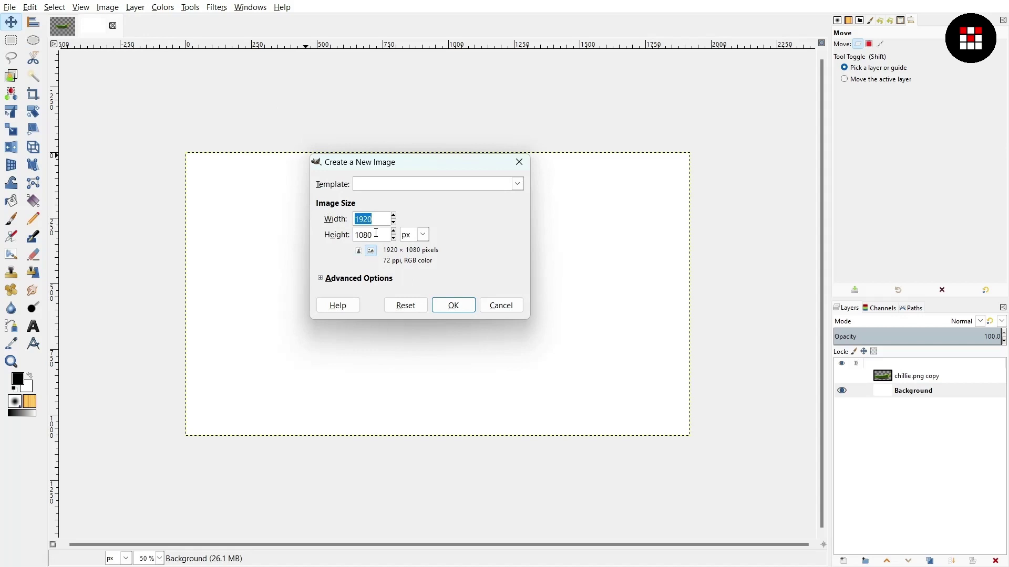
{"action": "left_click", "coordinate": [501, 305]}
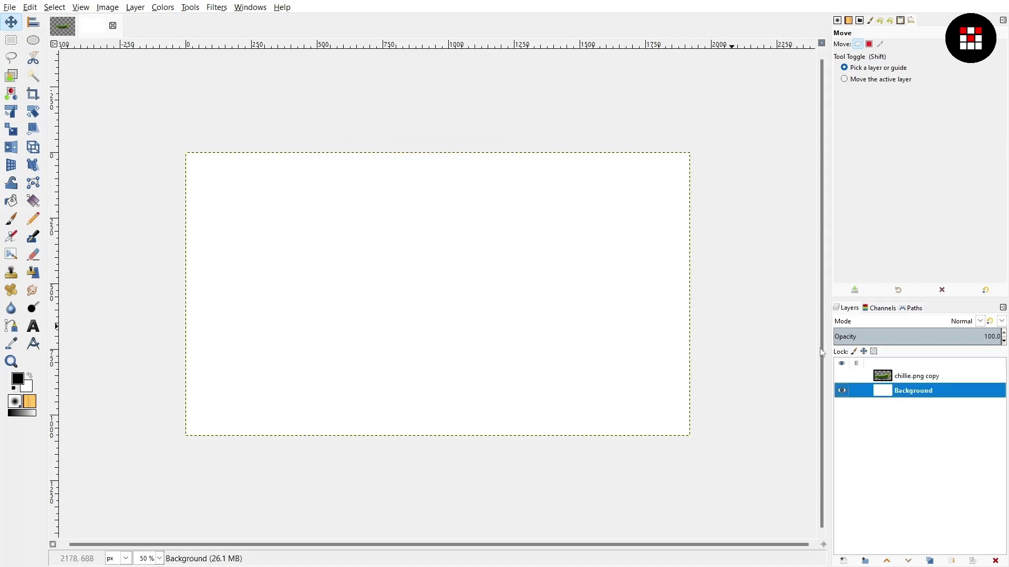
{"action": "left_click", "coordinate": [849, 370]}
{"action": "left_click", "coordinate": [842, 376]}
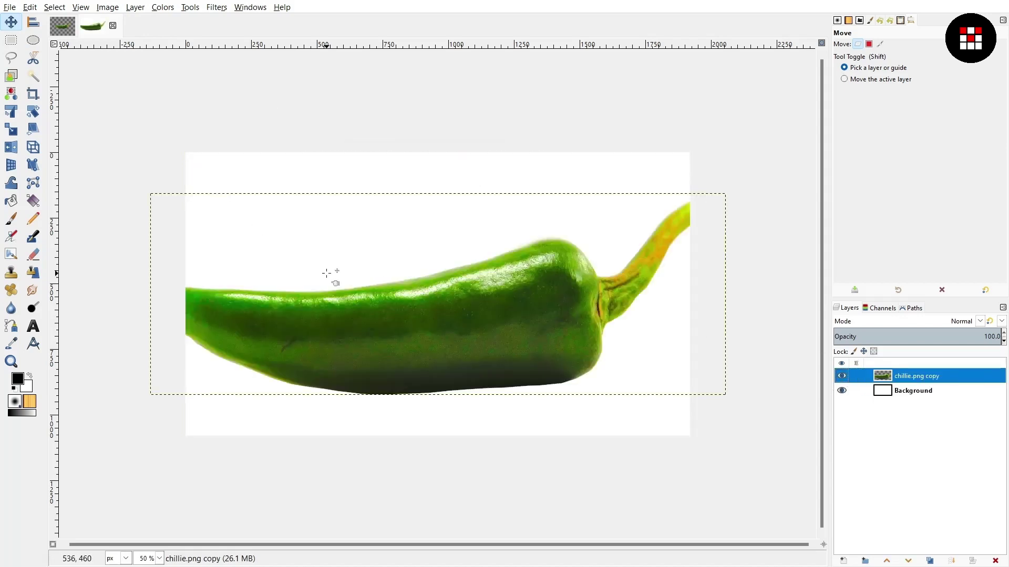
Scale the chilli layer down around its centre so the whole pepper fits.
{"action": "key", "text": "shift+s"}
{"action": "left_click", "coordinate": [676, 405]}
{"action": "left_click_drag", "start_coordinate": [725, 395], "coordinate": [473, 351]}
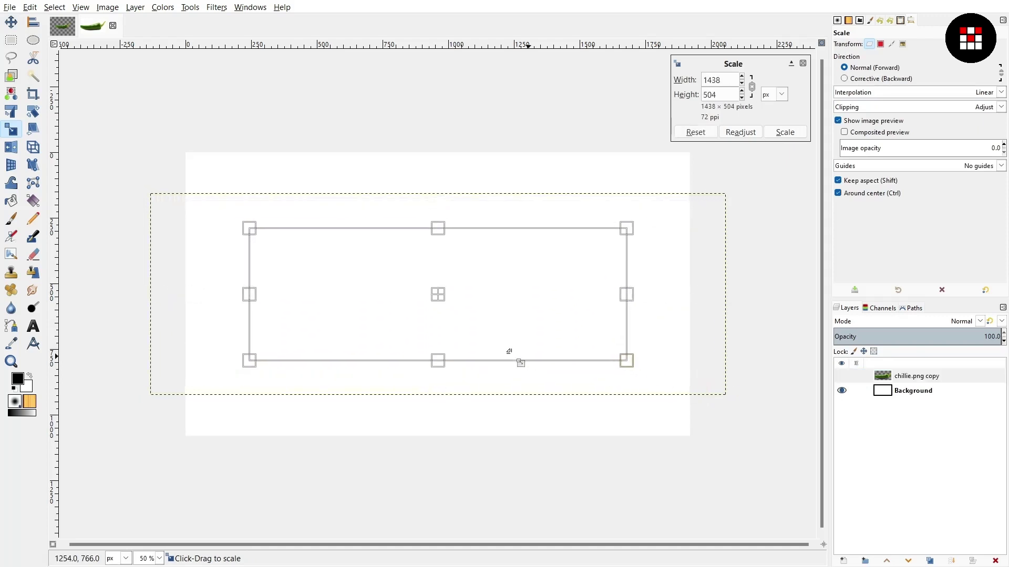
Apply the chilli scaling and add GREEN as 260 px black Impact Condensed text.
{"action": "key", "text": "m"}
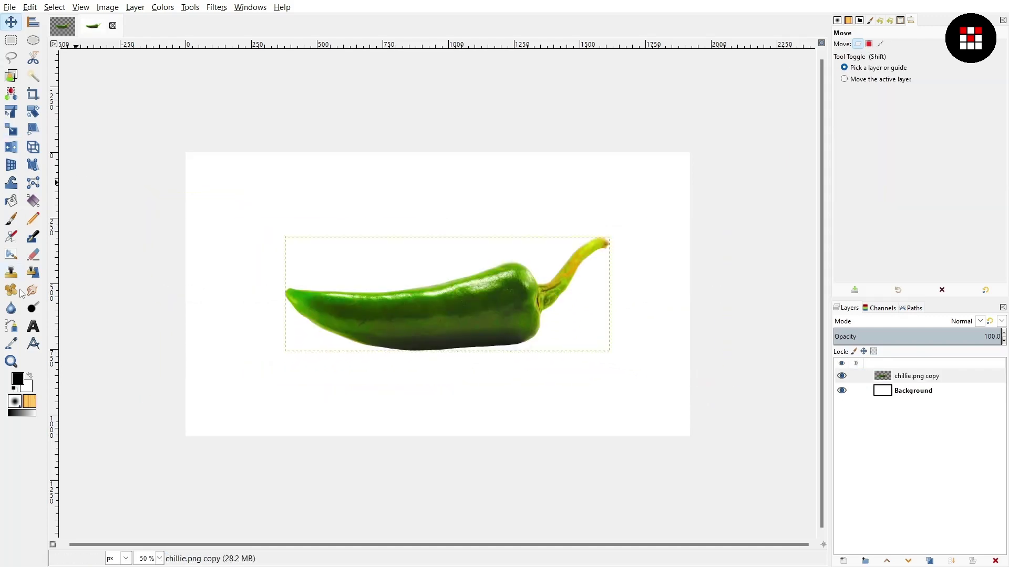
{"action": "left_click", "coordinate": [33, 330]}
{"action": "left_click", "coordinate": [221, 181]}
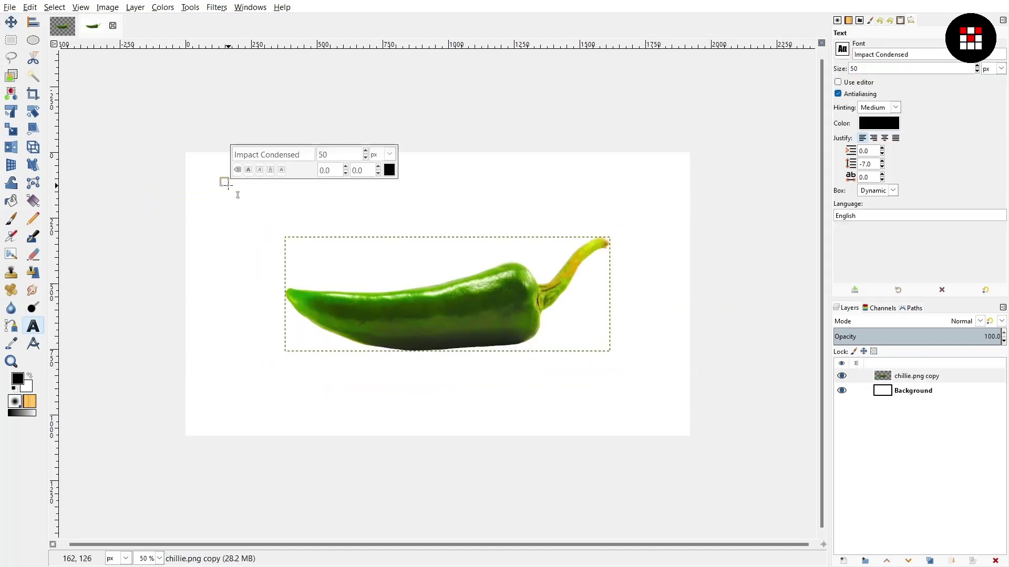
{"action": "type", "text": "GREEN"}
{"action": "key", "text": "Tab"}
{"action": "type", "text": "260"}
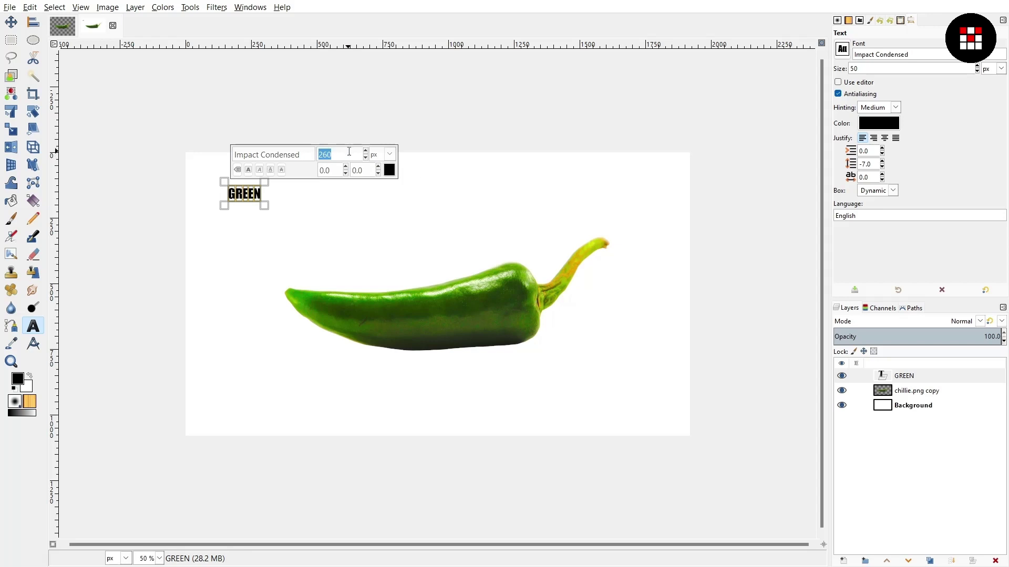
{"action": "key", "text": "Return"}
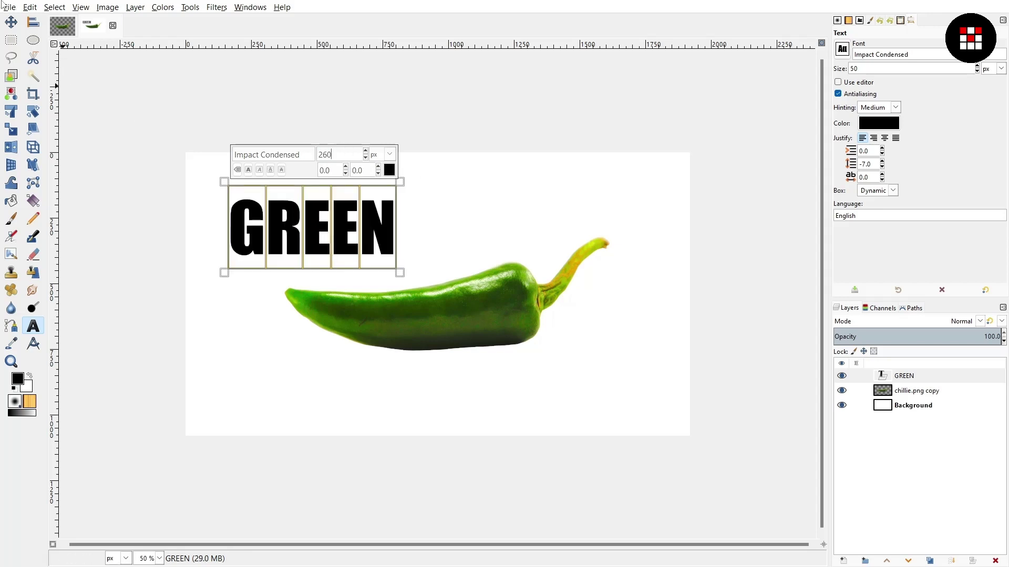
Move the GREEN text over the middle of the chilli.
{"action": "left_click", "coordinate": [11, 21]}
{"action": "mouse_move", "coordinate": [331, 237]}
{"action": "left_mouse_down"}
{"action": "mouse_move", "coordinate": [438, 323]}
{"action": "mouse_move", "coordinate": [415, 318]}
{"action": "left_mouse_up"}
{"action": "scroll", "coordinate": [439, 323], "scroll_direction": "up", "scroll_amount": 1}
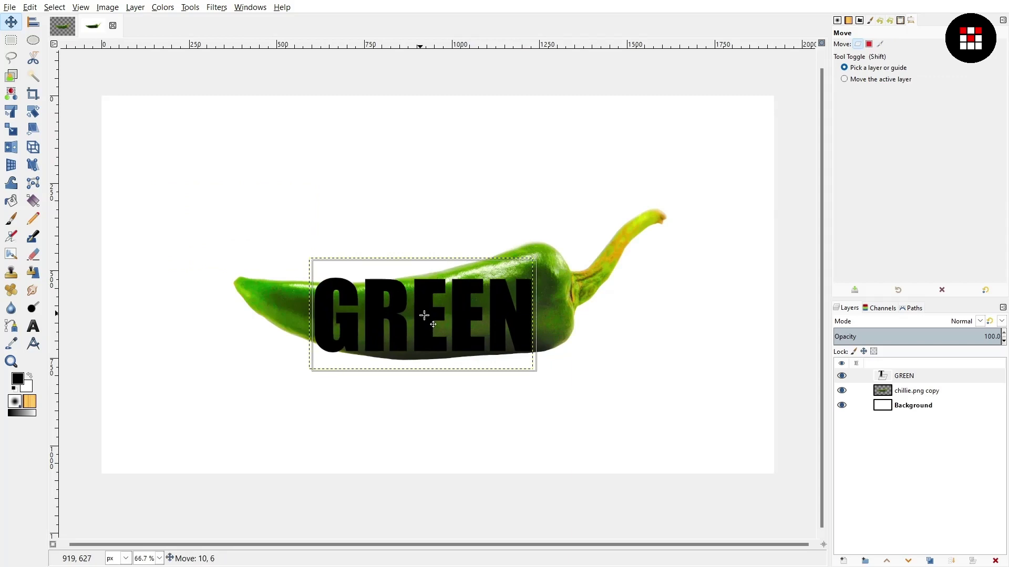
Expand the GREEN layer to image size and set the Warp Transform brush size to about 500.
{"action": "left_click", "coordinate": [135, 7]}
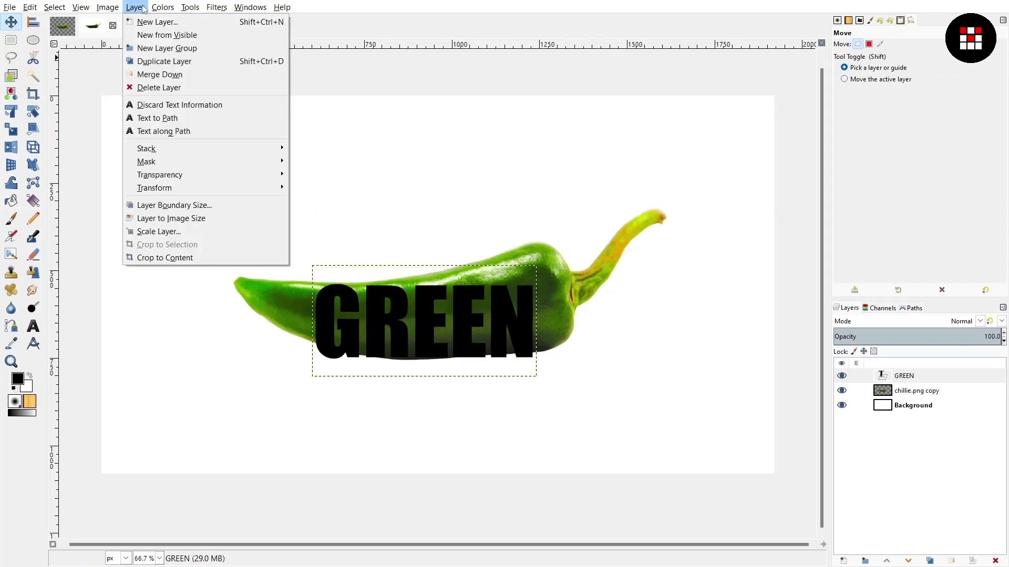
{"action": "left_click", "coordinate": [176, 220]}
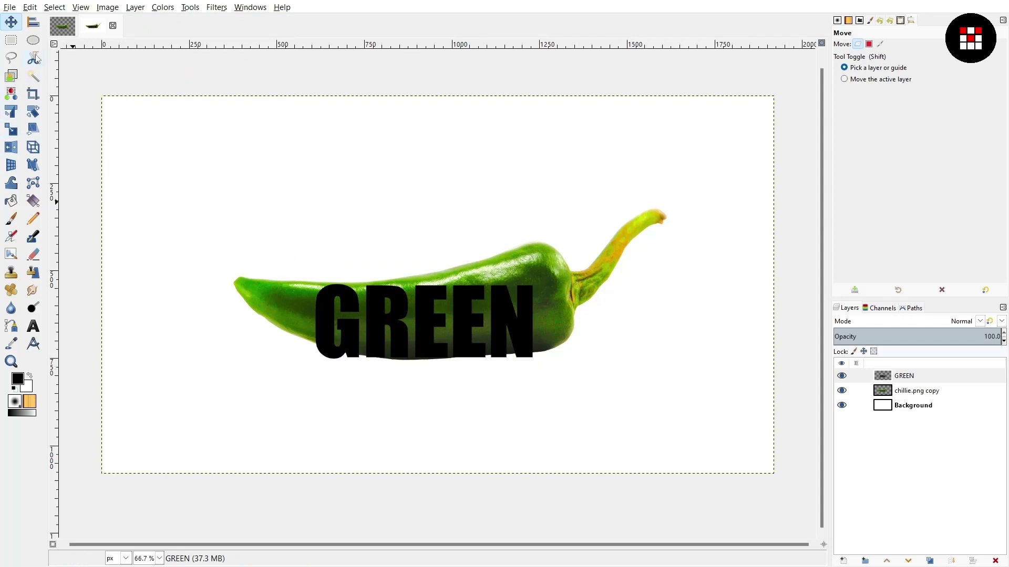
{"action": "left_click", "coordinate": [11, 190]}
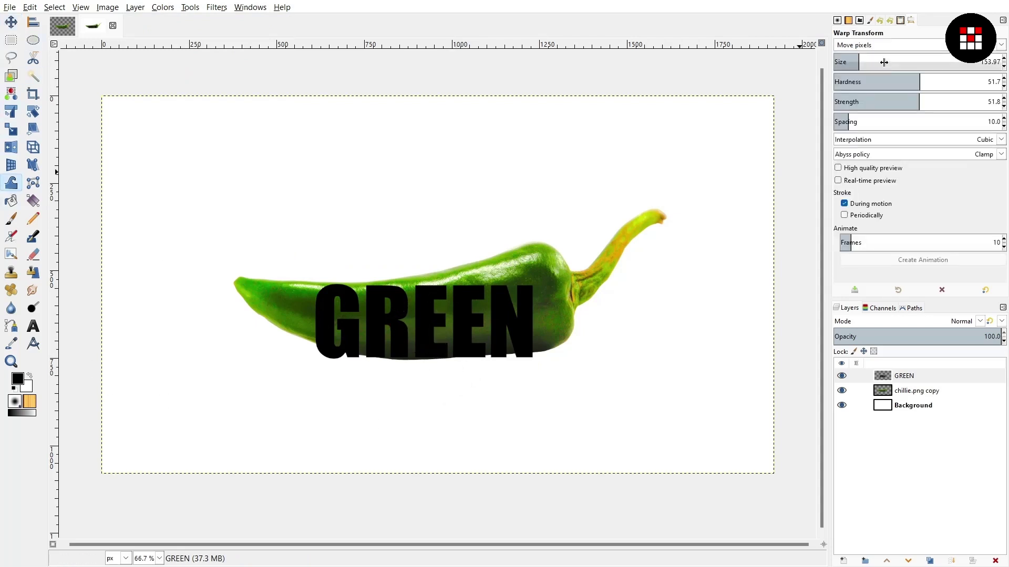
{"action": "left_click_drag", "start_coordinate": [882, 62], "coordinate": [908, 62]}
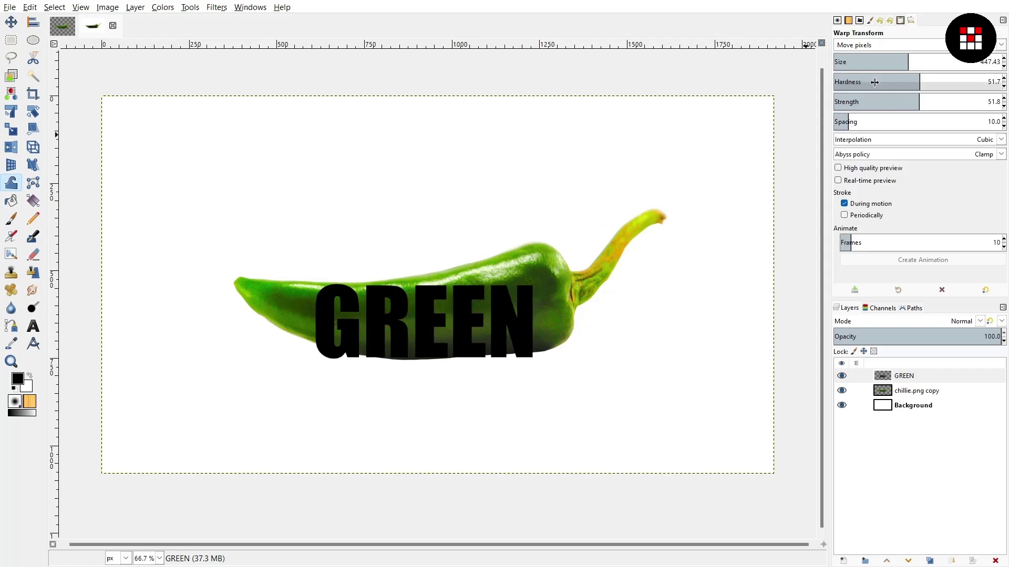
{"action": "left_click", "coordinate": [918, 61]}
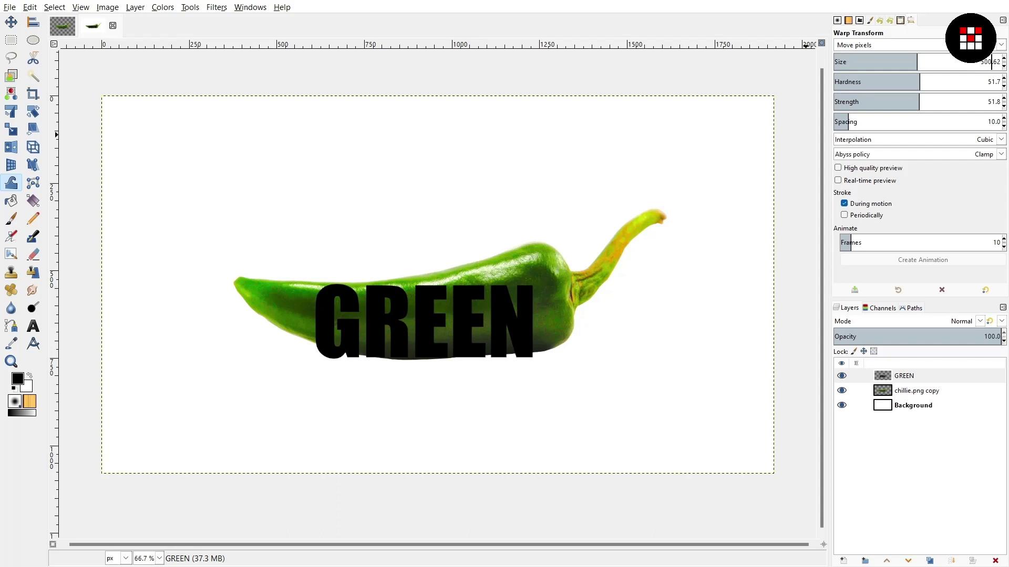
Warp GREEN so the EEN tops rise, the E bottoms drop, and G and R lift.
{"action": "left_click", "coordinate": [506, 281]}
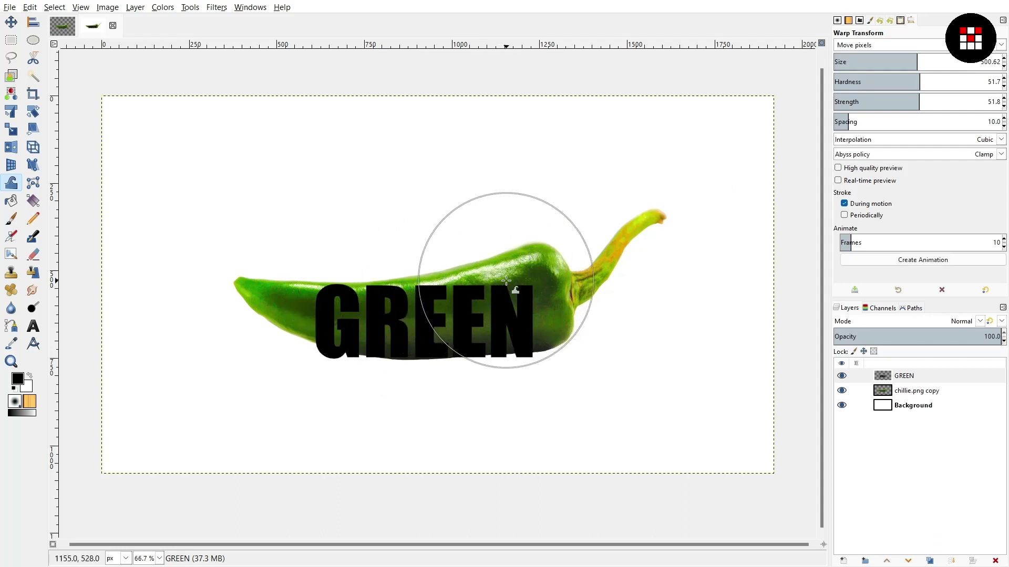
{"action": "left_click_drag", "start_coordinate": [506, 281], "coordinate": [425, 295]}
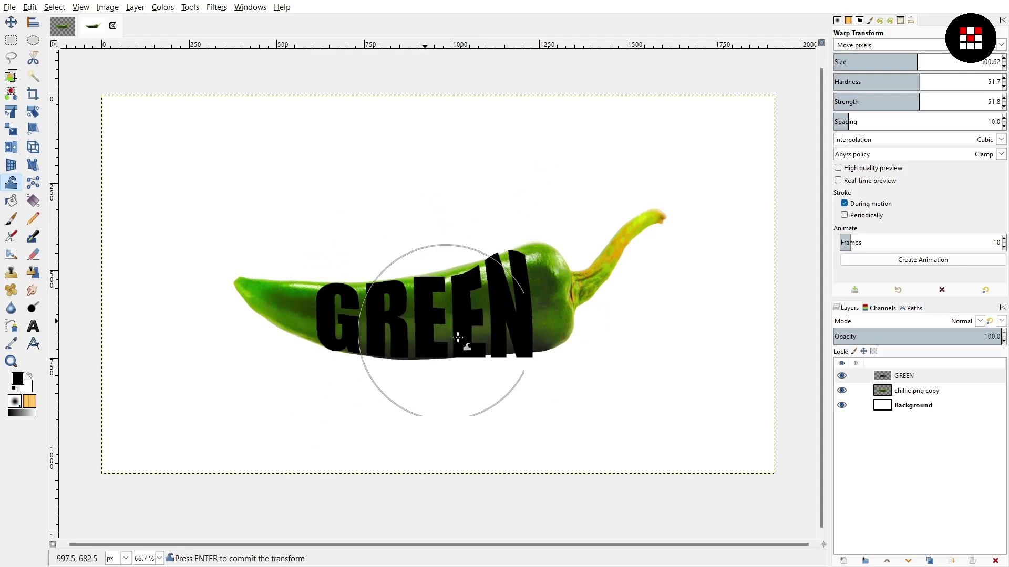
{"action": "mouse_move", "coordinate": [458, 337]}
{"action": "left_mouse_down"}
{"action": "mouse_move", "coordinate": [530, 383]}
{"action": "mouse_move", "coordinate": [480, 360]}
{"action": "left_mouse_up"}
{"action": "scroll", "coordinate": [480, 360], "scroll_direction": "up", "scroll_amount": 2}
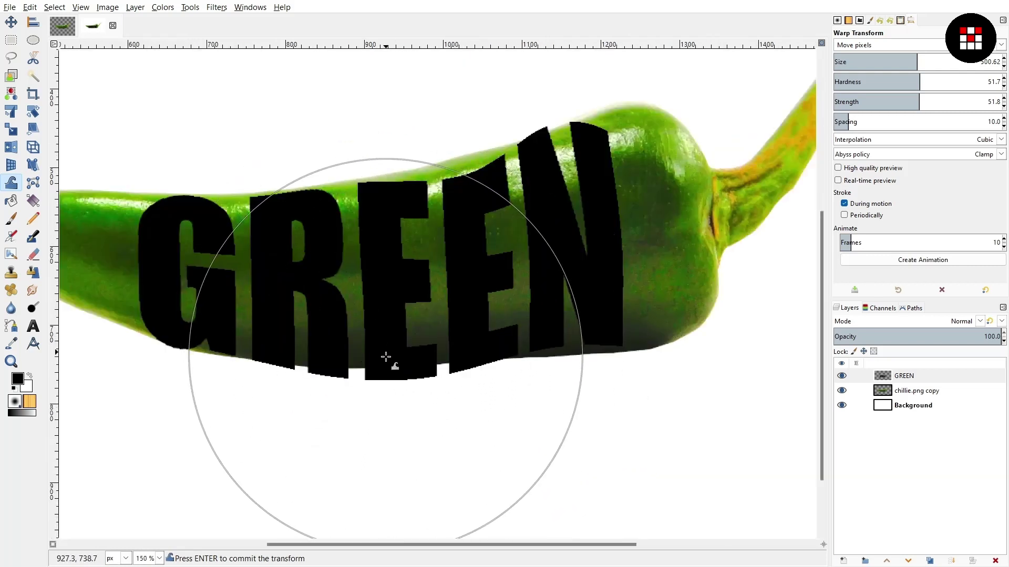
{"action": "left_click_drag", "start_coordinate": [450, 202], "coordinate": [428, 142]}
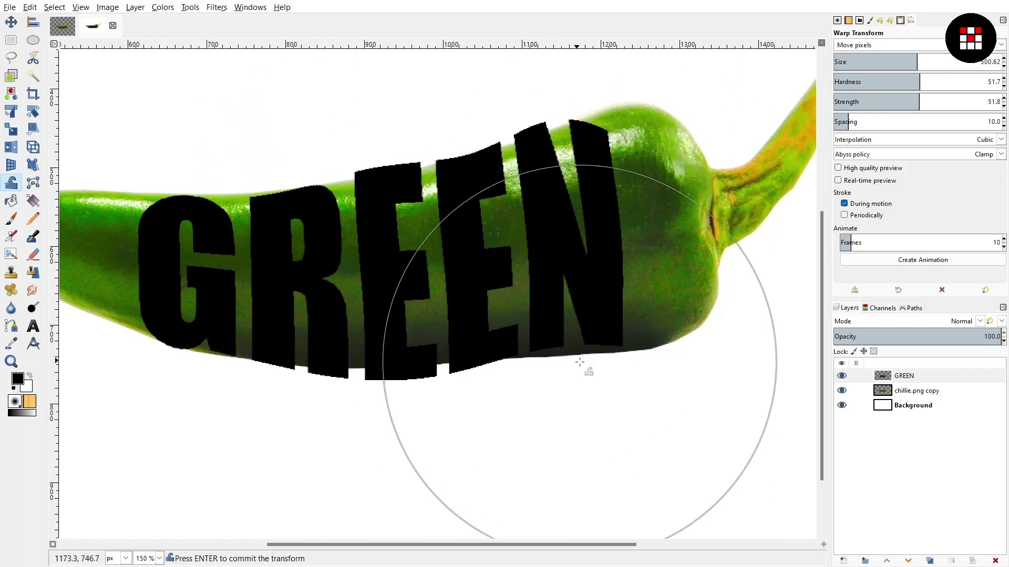
{"action": "left_click_drag", "start_coordinate": [579, 362], "coordinate": [581, 378]}
{"action": "mouse_move", "coordinate": [232, 173]}
{"action": "left_mouse_down"}
{"action": "mouse_move", "coordinate": [232, 164]}
{"action": "mouse_move", "coordinate": [231, 202]}
{"action": "left_mouse_up"}
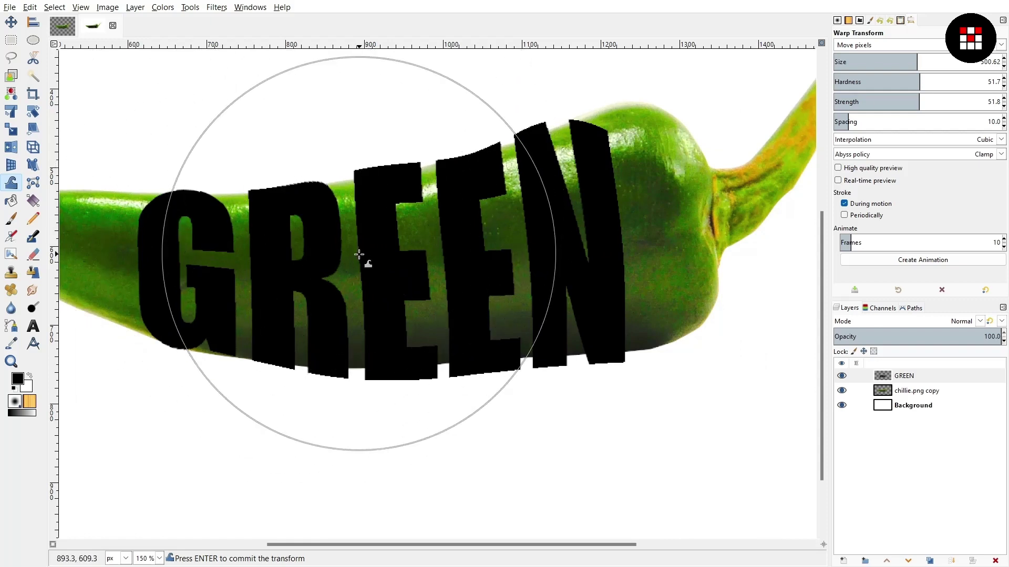
With a warp brush of about 357, refine the first E, round the N, lift the second E.
{"action": "left_click", "coordinate": [892, 58]}
{"action": "left_click_drag", "start_coordinate": [360, 124], "coordinate": [367, 184]}
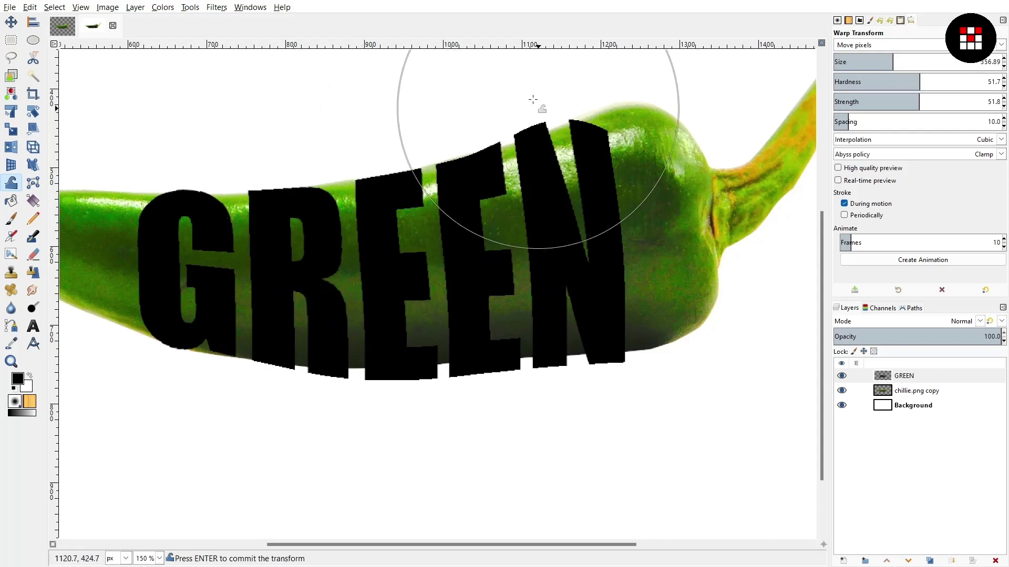
{"action": "left_click_drag", "start_coordinate": [613, 90], "coordinate": [613, 74]}
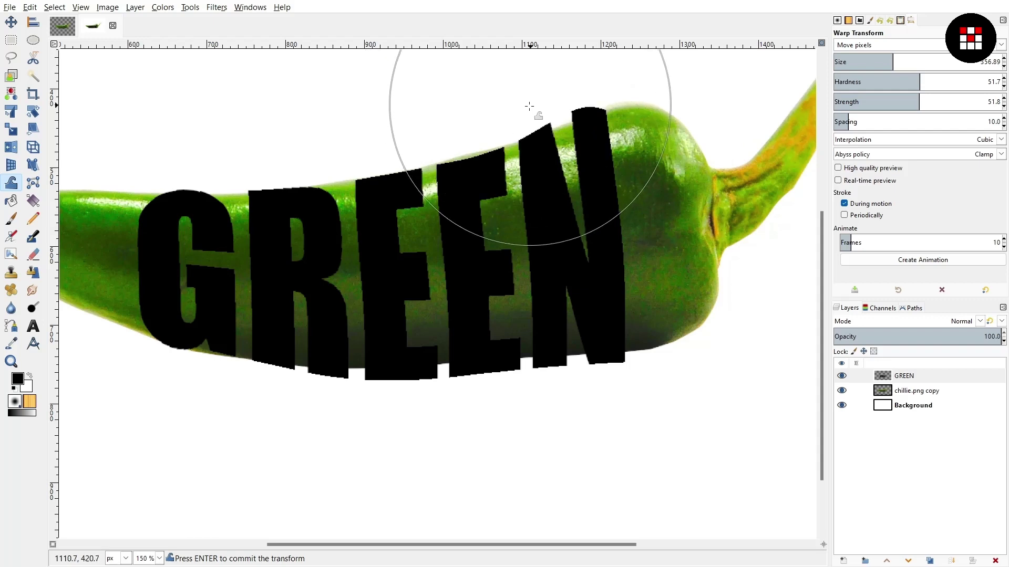
{"action": "left_click_drag", "start_coordinate": [473, 140], "coordinate": [466, 117]}
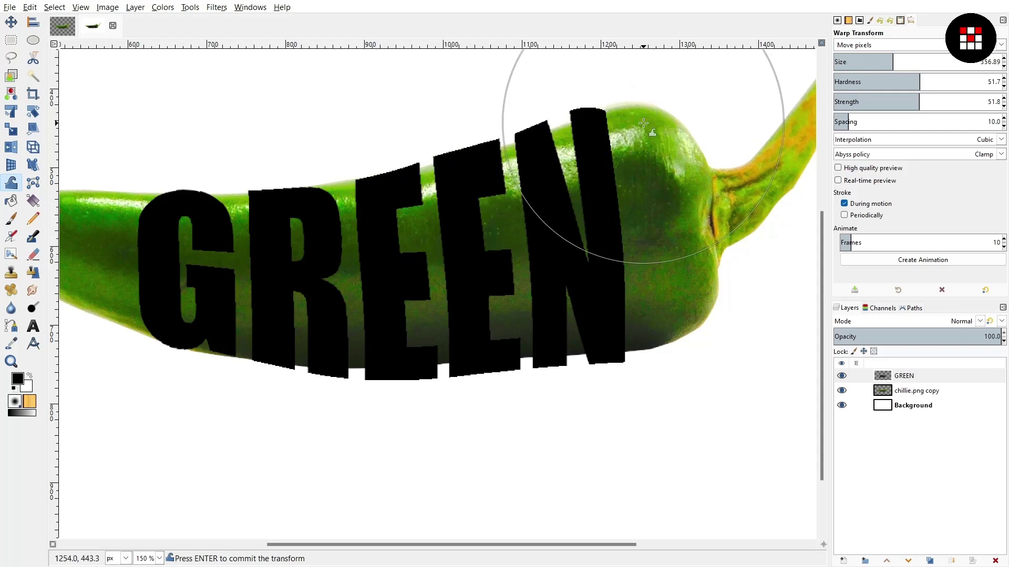
{"action": "scroll", "coordinate": [444, 337], "scroll_direction": "left", "scroll_amount": 3}
{"action": "scroll", "coordinate": [512, 236], "scroll_direction": "down", "scroll_amount": 1, "text": "ctrl"}
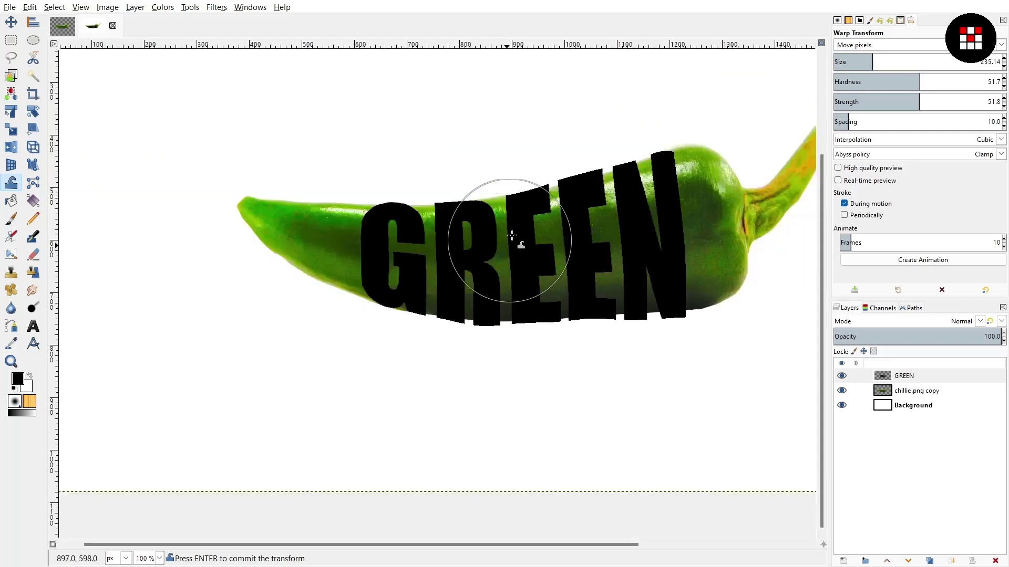
{"action": "scroll", "coordinate": [512, 235], "scroll_direction": "up", "scroll_amount": 1, "text": "ctrl"}
{"action": "scroll", "coordinate": [591, 237], "scroll_direction": "right", "scroll_amount": 3}
{"action": "scroll", "coordinate": [495, 220], "scroll_direction": "down", "scroll_amount": 1, "text": "ctrl"}
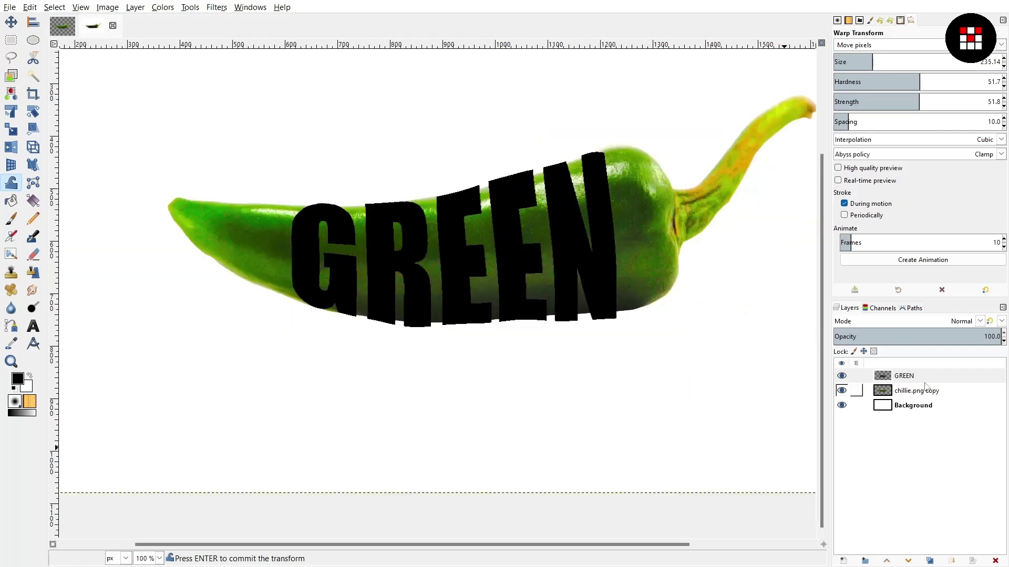
Commit the warp, then select the chilli's outline and invert it to everything outside the pepper.
{"action": "left_click", "coordinate": [14, 22]}
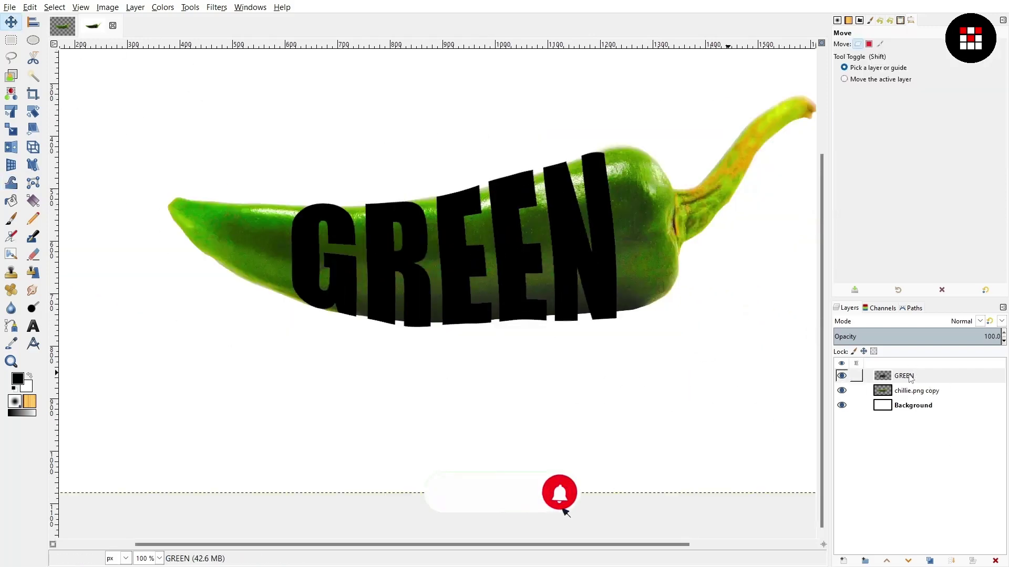
{"action": "left_click", "coordinate": [911, 391]}
{"action": "right_click", "coordinate": [911, 391]}
{"action": "key", "text": "Escape"}
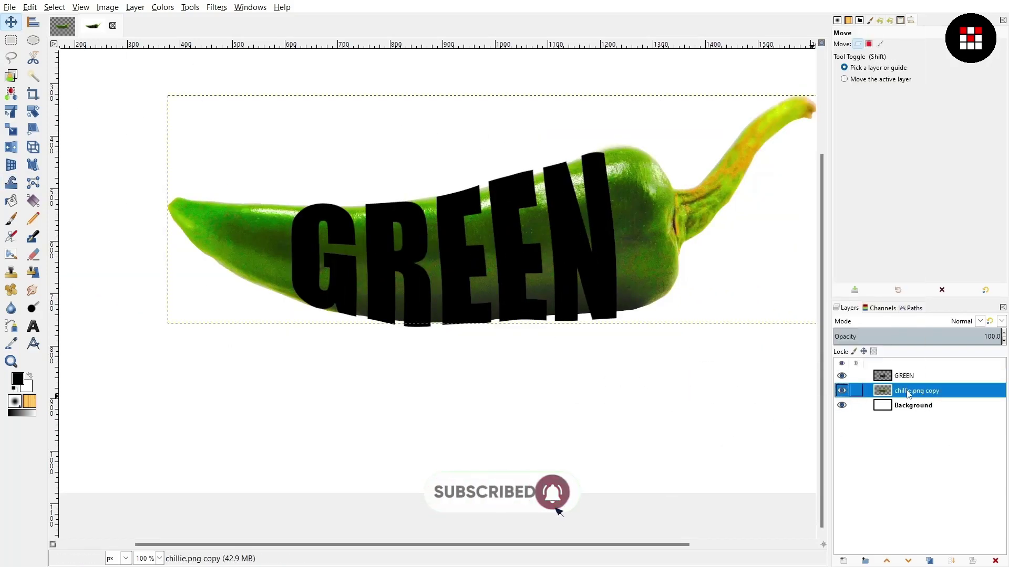
{"action": "right_click", "coordinate": [908, 394]}
{"action": "left_click", "coordinate": [820, 320]}
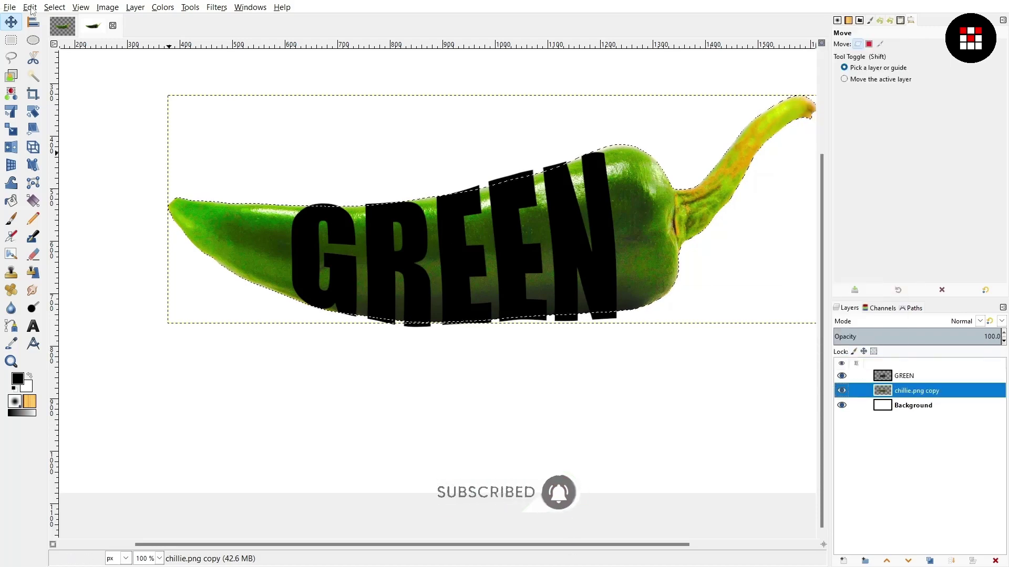
{"action": "left_click", "coordinate": [54, 7]}
{"action": "left_click", "coordinate": [58, 49]}
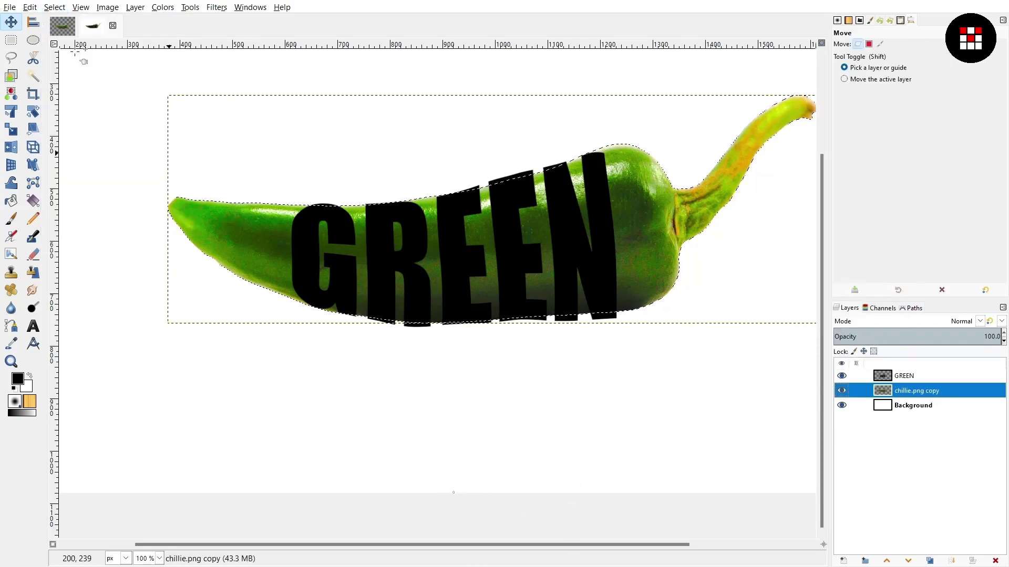
Erase the black lettering overhanging the chilli's bottom edge with the Eraser.
{"action": "left_click", "coordinate": [36, 260]}
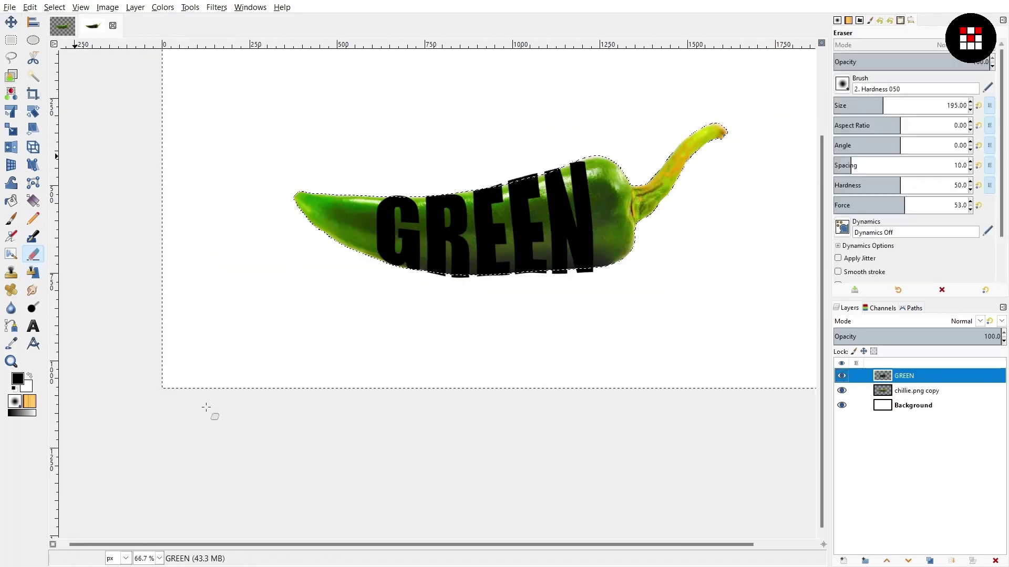
{"action": "scroll", "coordinate": [461, 175], "scroll_direction": "up", "scroll_amount": 1}
{"action": "scroll", "coordinate": [559, 207], "scroll_direction": "up", "scroll_amount": 3}
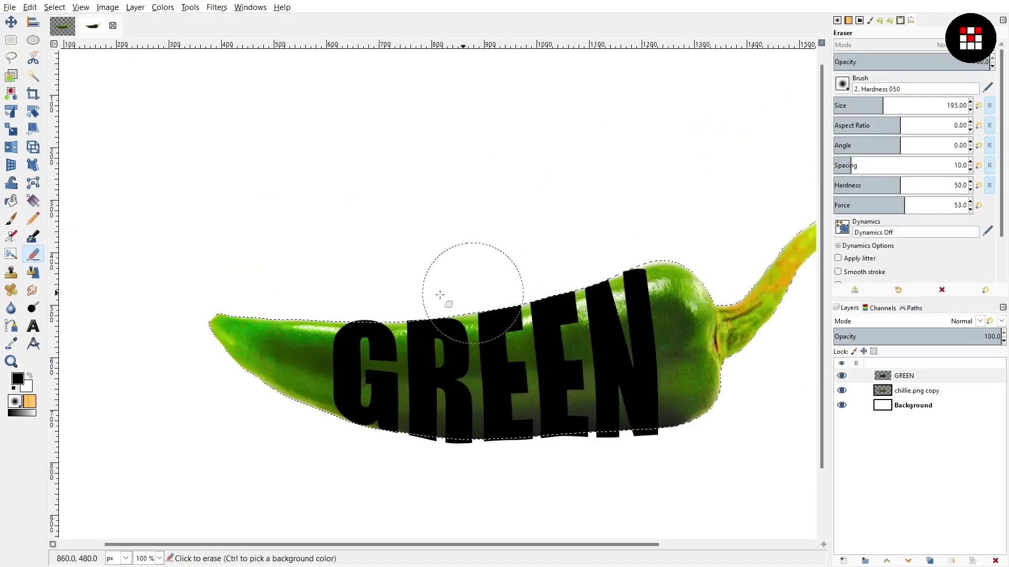
{"action": "mouse_move", "coordinate": [183, 320]}
{"action": "left_mouse_down"}
{"action": "mouse_move", "coordinate": [491, 480]}
{"action": "mouse_move", "coordinate": [382, 428]}
{"action": "mouse_move", "coordinate": [725, 428]}
{"action": "left_mouse_up"}
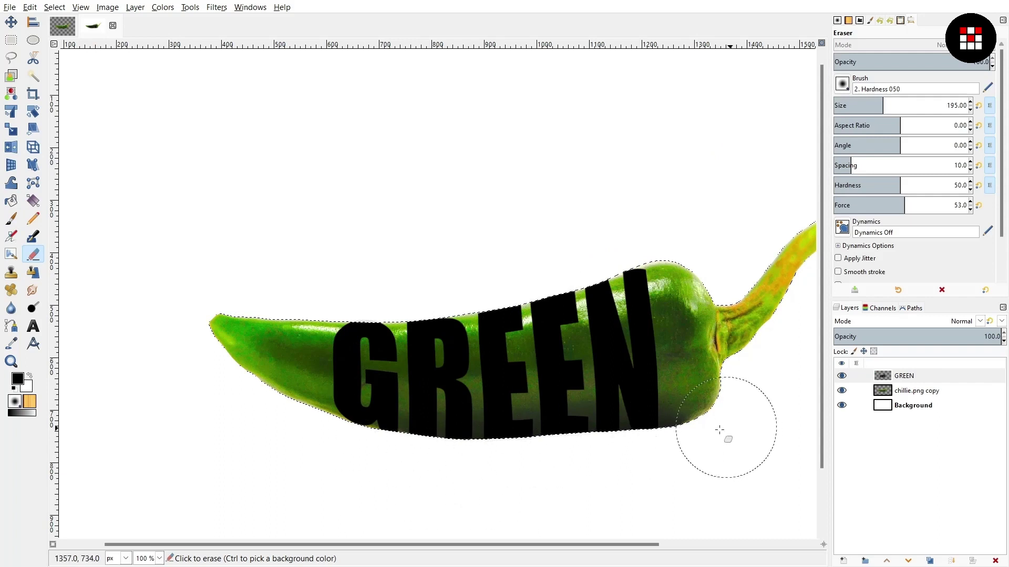
{"action": "mouse_move", "coordinate": [419, 440]}
{"action": "left_mouse_down"}
{"action": "mouse_move", "coordinate": [643, 463]}
{"action": "mouse_move", "coordinate": [676, 442]}
{"action": "left_mouse_up"}
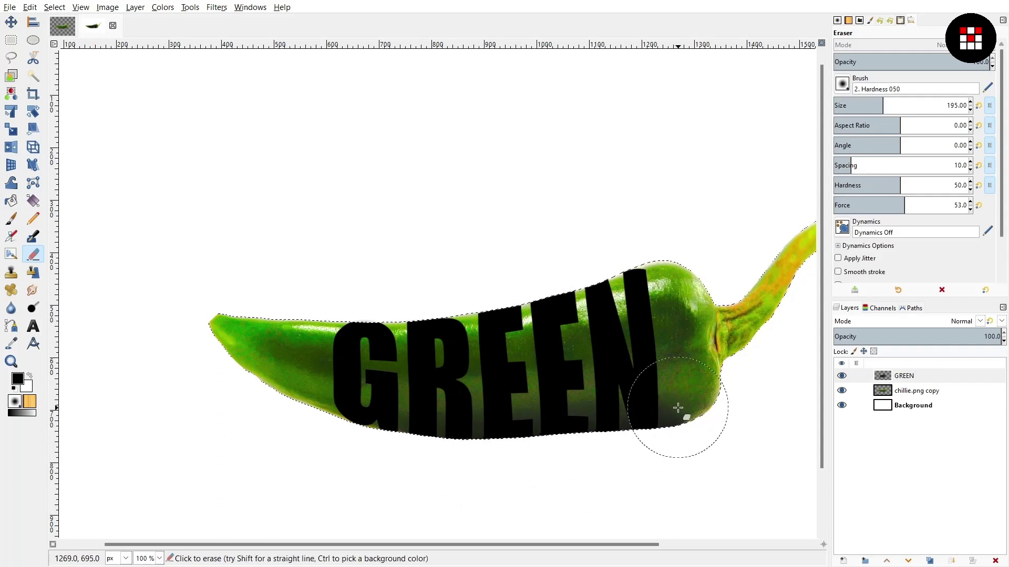
{"action": "left_click", "coordinate": [15, 24]}
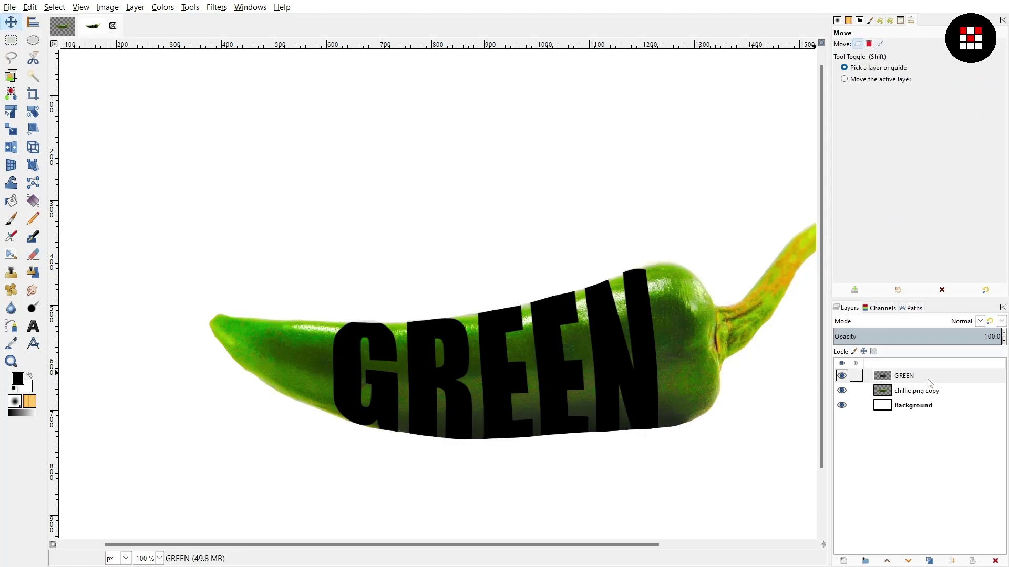
Select everything except the GREEN letters using Alpha to Selection and Invert.
{"action": "right_click", "coordinate": [856, 375]}
{"action": "left_click", "coordinate": [860, 339]}
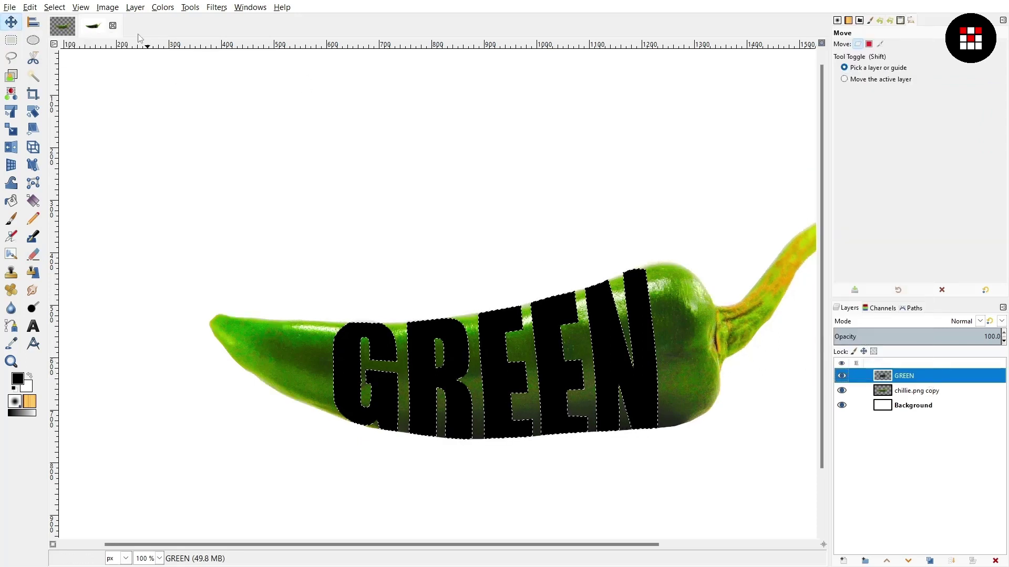
{"action": "left_click", "coordinate": [54, 7]}
{"action": "left_click", "coordinate": [76, 50]}
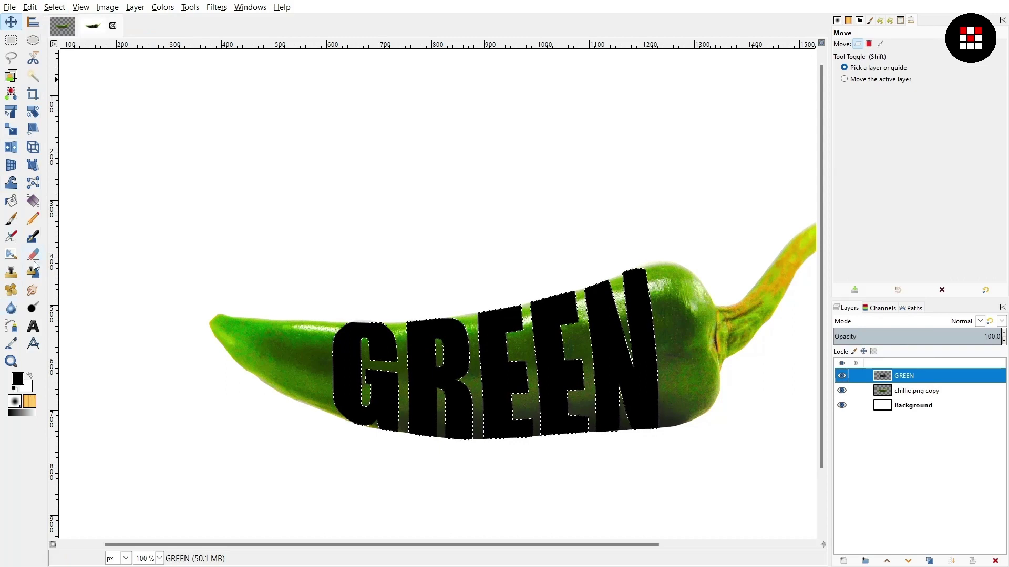
Set the Eraser to the Hardness 100 brush at size 133.
{"action": "key", "text": "shift+e"}
{"action": "left_click", "coordinate": [842, 84]}
{"action": "left_click", "coordinate": [861, 105]}
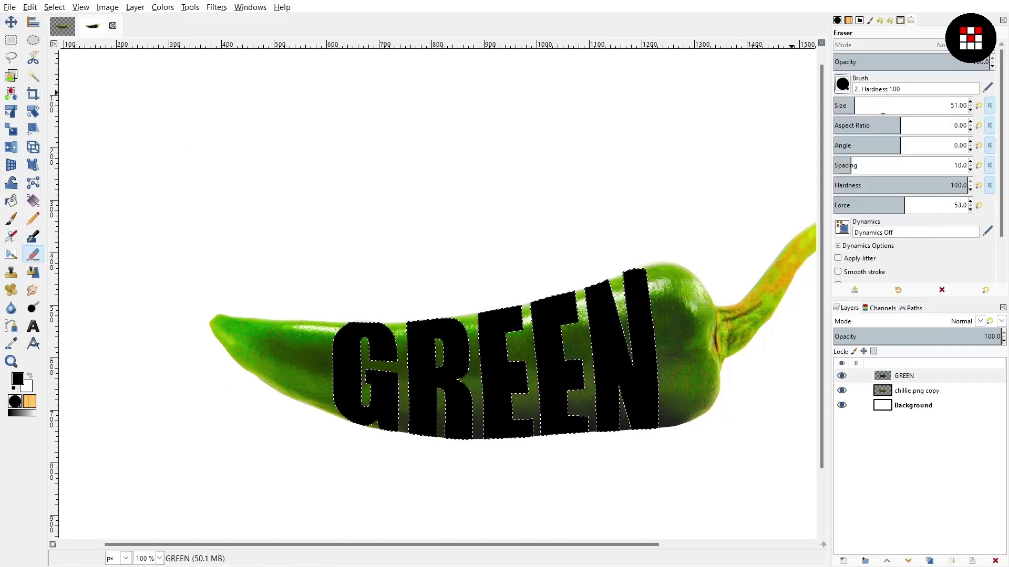
{"action": "left_click_drag", "start_coordinate": [855, 106], "coordinate": [872, 107]}
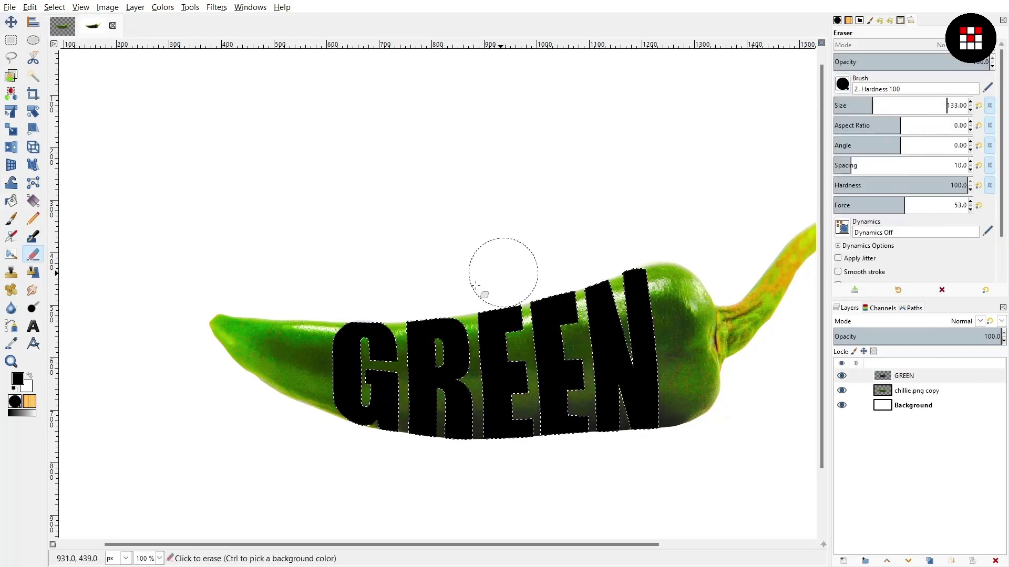
{"action": "scroll", "coordinate": [415, 290], "scroll_direction": "down", "scroll_amount": 3}
On chillie.png copy, erase the chilli around G, R, E, E and N.
{"action": "left_click", "coordinate": [917, 391]}
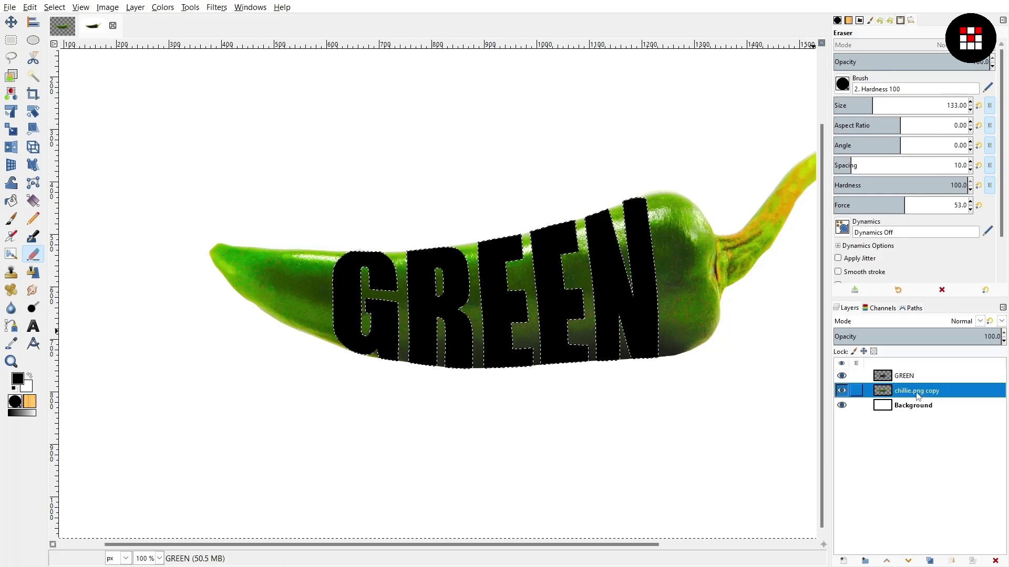
{"action": "left_click_drag", "start_coordinate": [387, 236], "coordinate": [397, 314]}
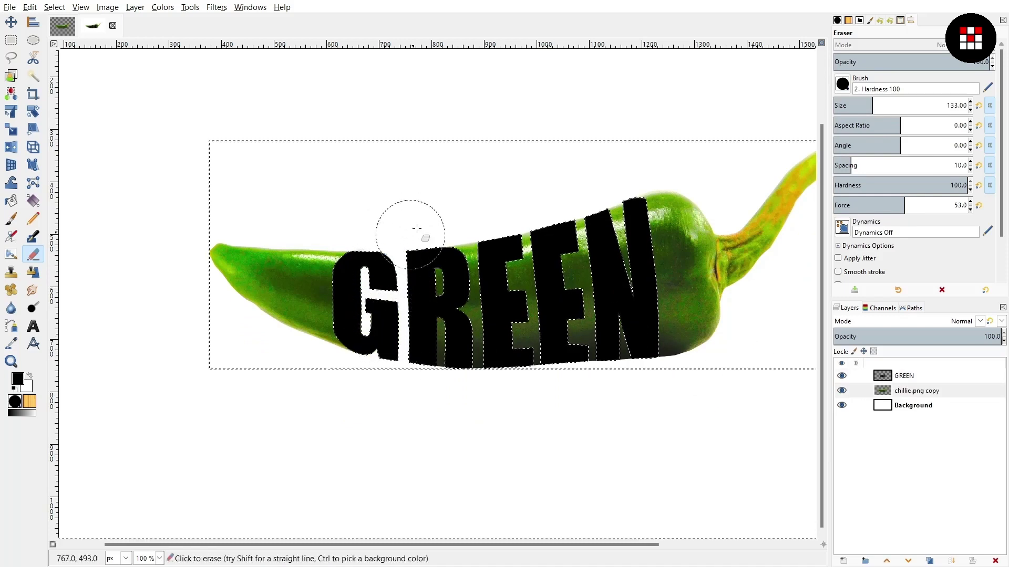
{"action": "left_click_drag", "start_coordinate": [416, 229], "coordinate": [459, 364]}
{"action": "mouse_move", "coordinate": [494, 251]}
{"action": "left_mouse_down"}
{"action": "mouse_move", "coordinate": [525, 226]}
{"action": "mouse_move", "coordinate": [590, 368]}
{"action": "mouse_move", "coordinate": [597, 213]}
{"action": "left_mouse_up"}
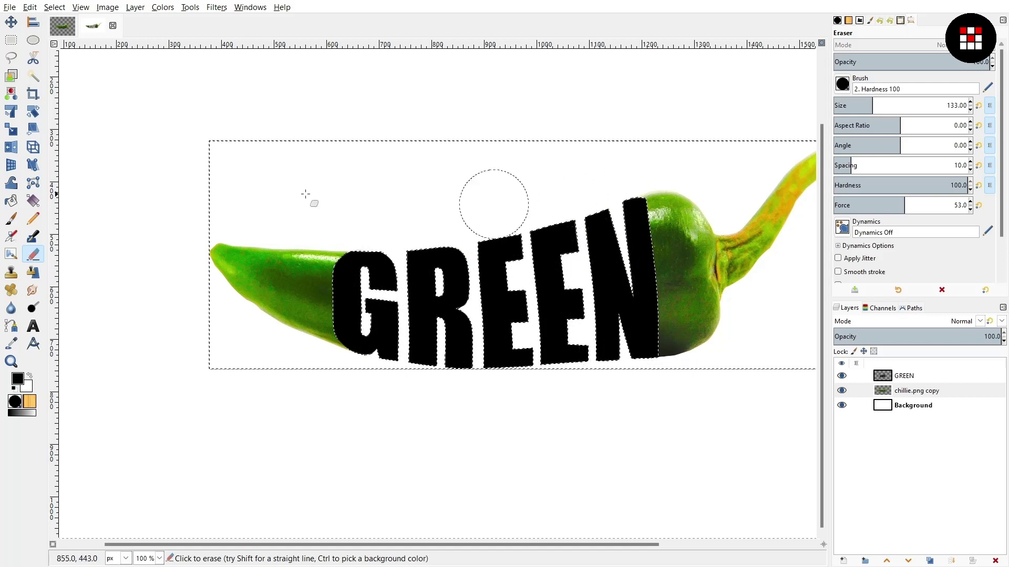
{"action": "key", "text": "m"}
{"action": "key", "text": "ctrl+shift+a"}
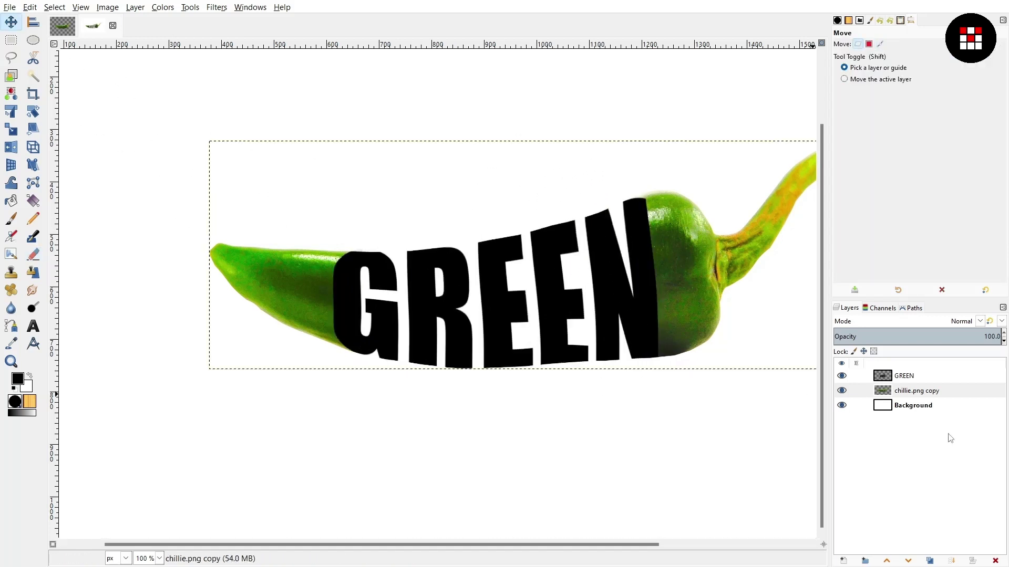
Delete the black GREEN layer, zoom out, and start a new layer with the Paintbrush active.
{"action": "left_click", "coordinate": [909, 375]}
{"action": "left_click", "coordinate": [994, 561]}
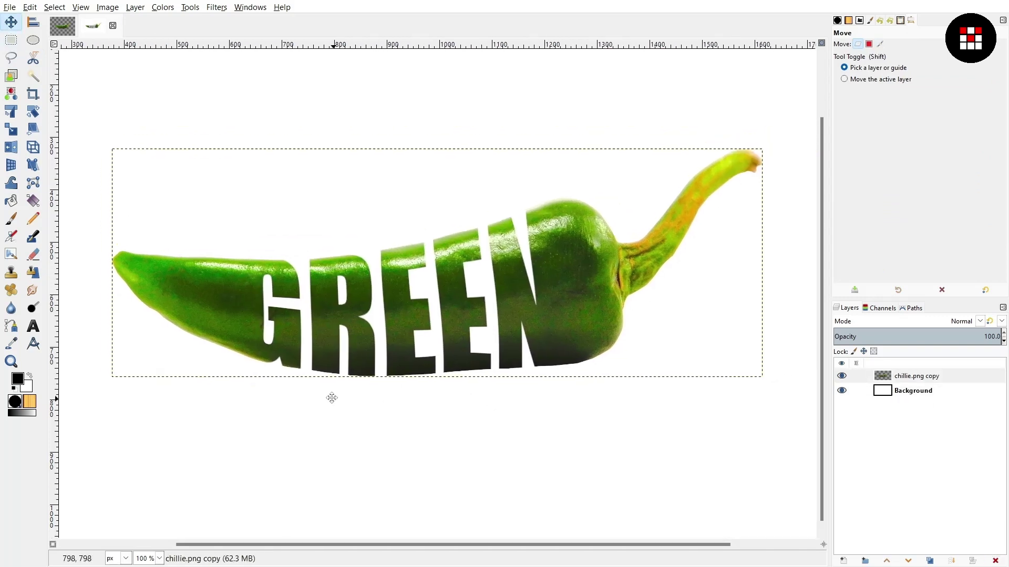
{"action": "scroll", "coordinate": [331, 398], "scroll_direction": "down", "scroll_amount": 1}
{"action": "scroll", "coordinate": [394, 368], "scroll_direction": "down", "scroll_amount": 2}
{"action": "scroll", "coordinate": [435, 317], "scroll_direction": "up", "scroll_amount": 2}
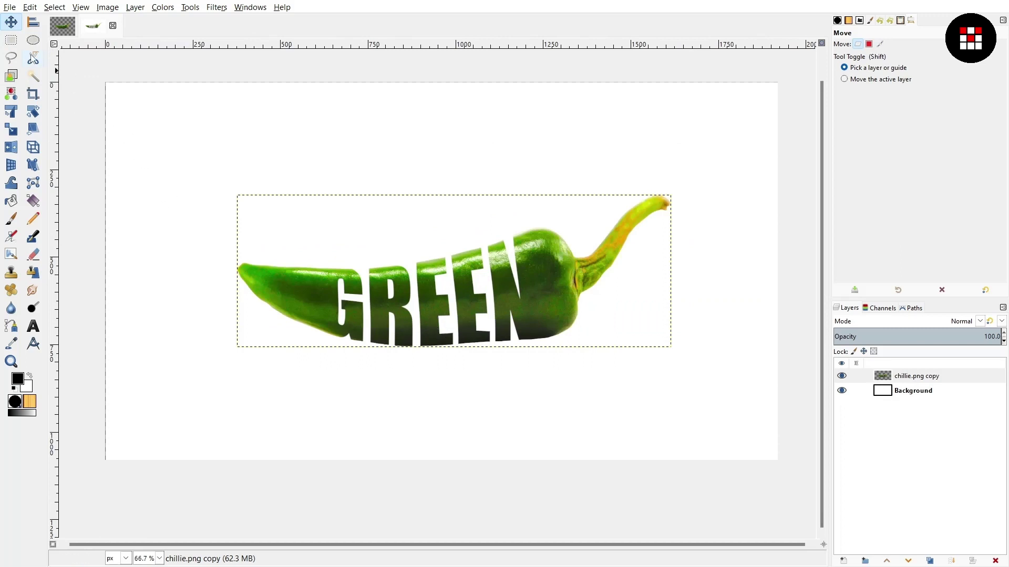
{"action": "left_click", "coordinate": [14, 223]}
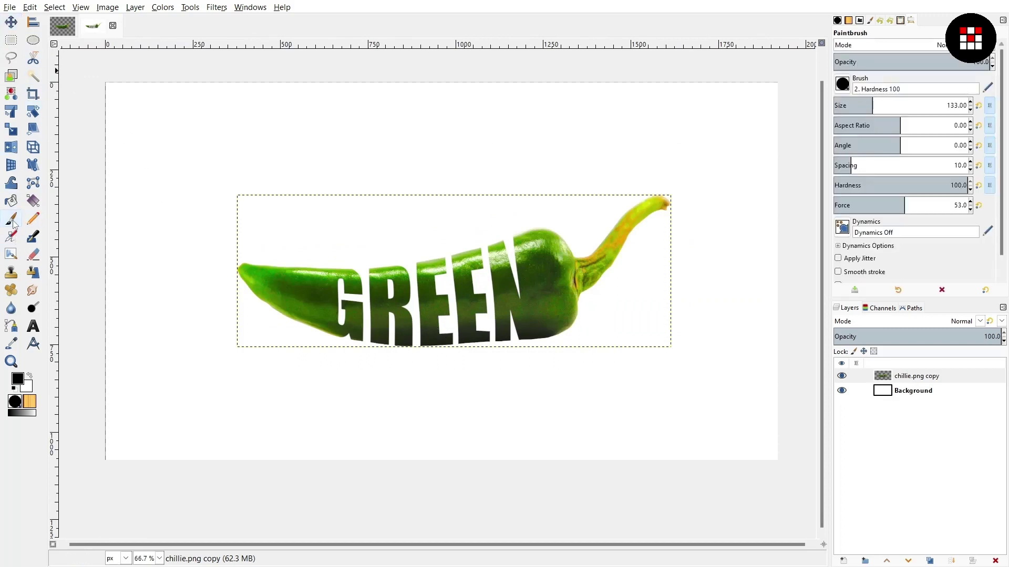
{"action": "left_click", "coordinate": [844, 561]}
{"action": "type", "text": "Shadow"}
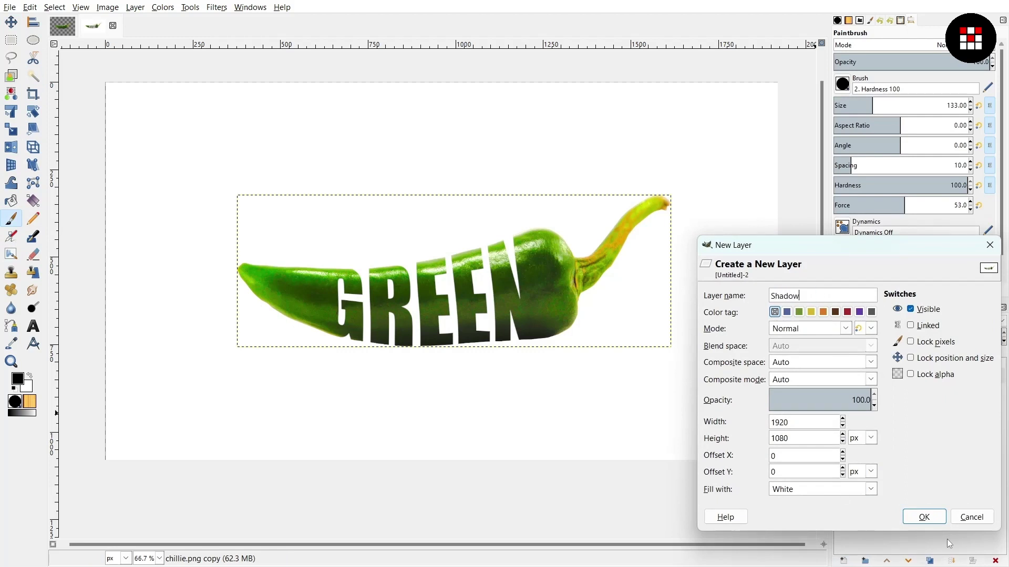
Create the Shadow layer filled with Transparency.
{"action": "left_click", "coordinate": [875, 495]}
{"action": "left_click", "coordinate": [806, 457]}
{"action": "left_click", "coordinate": [831, 492]}
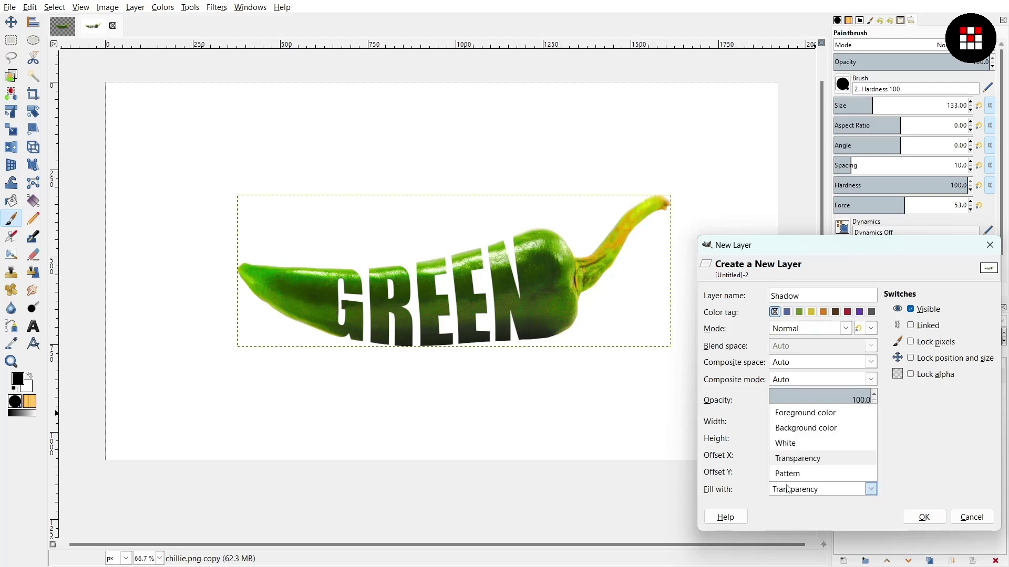
{"action": "left_click", "coordinate": [925, 517]}
{"action": "left_click", "coordinate": [911, 380]}
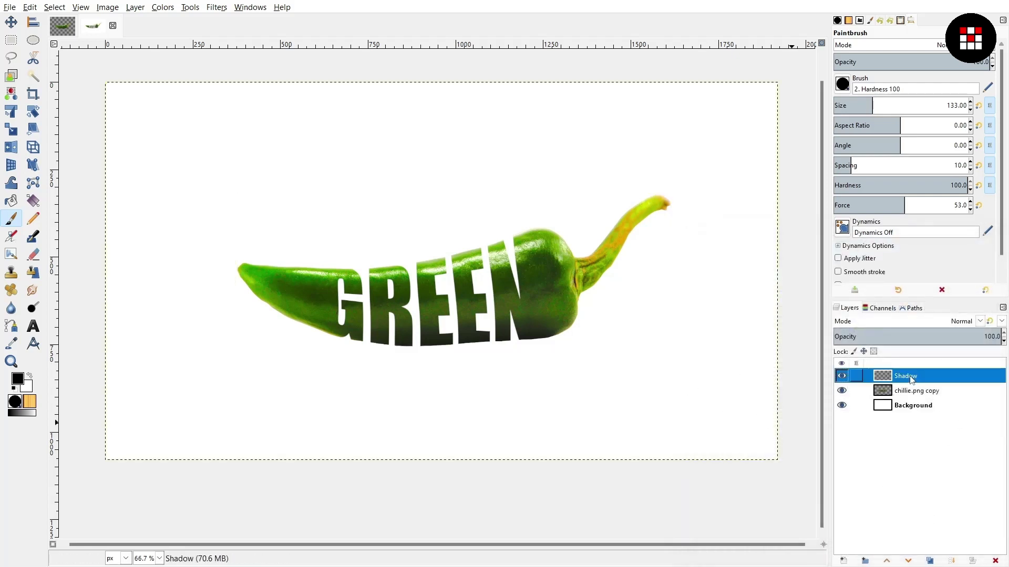
Set the paintbrush to aspect ratio 20, size 619, with the 2. Hardness 025 brush.
{"action": "double_click", "coordinate": [957, 126]}
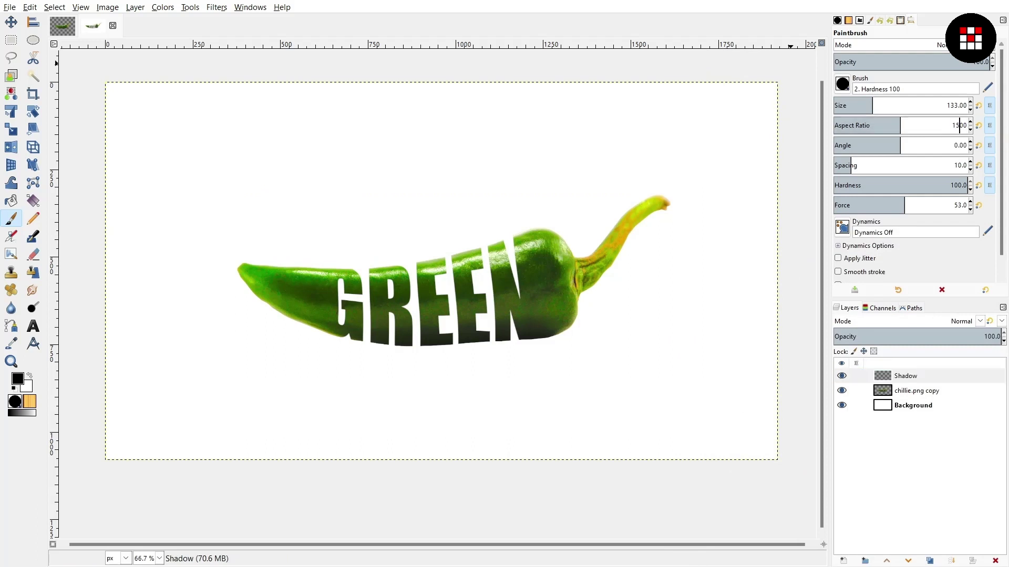
{"action": "key", "text": "shift+Tab"}
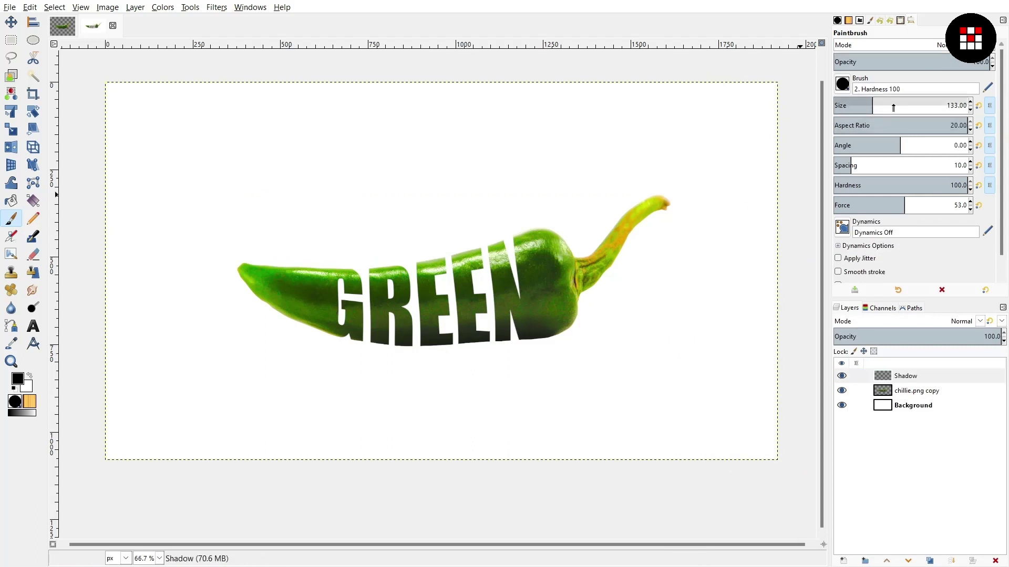
{"action": "type", "text": "380"}
{"action": "key", "text": "Return"}
{"action": "left_click", "coordinate": [934, 103]}
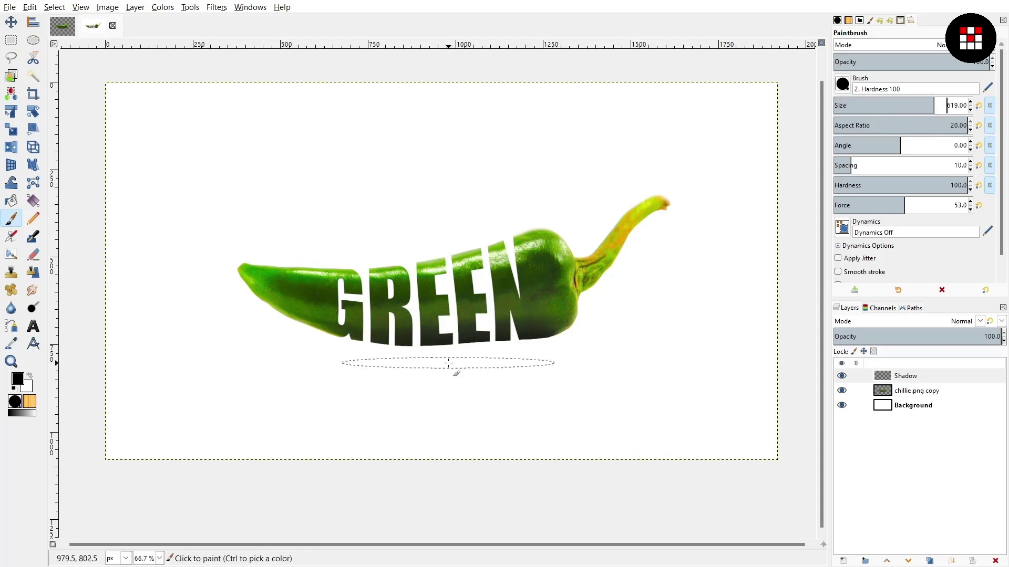
{"action": "left_click", "coordinate": [842, 85]}
{"action": "left_click", "coordinate": [893, 105]}
{"action": "left_click", "coordinate": [841, 72]}
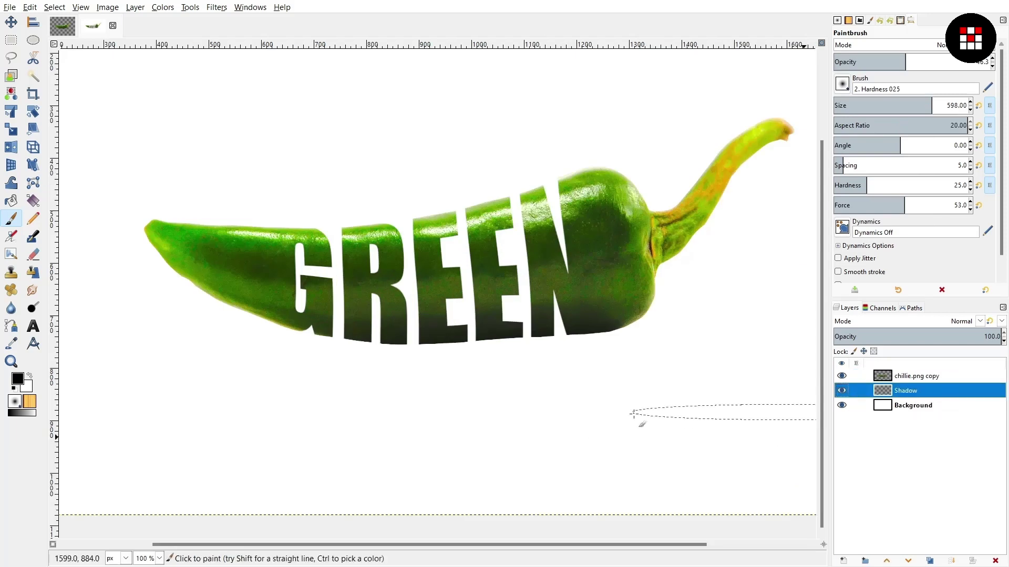
Paint a faint soft grey shadow beneath the chilli and its letters.
{"action": "left_click", "coordinate": [418, 350]}
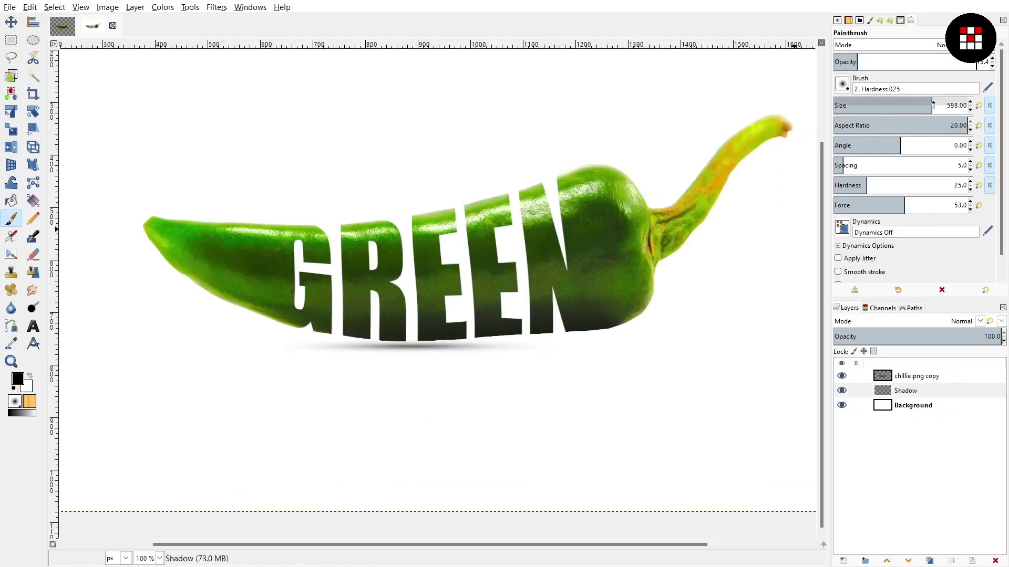
{"action": "left_click_drag", "start_coordinate": [413, 348], "coordinate": [376, 338]}
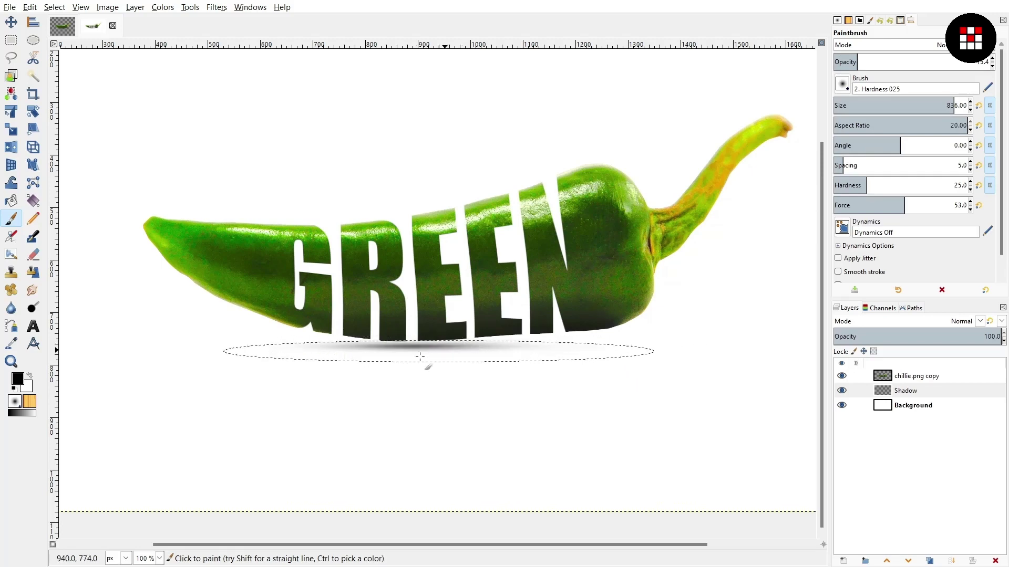
{"action": "scroll", "coordinate": [379, 386], "scroll_direction": "down", "scroll_amount": 2}
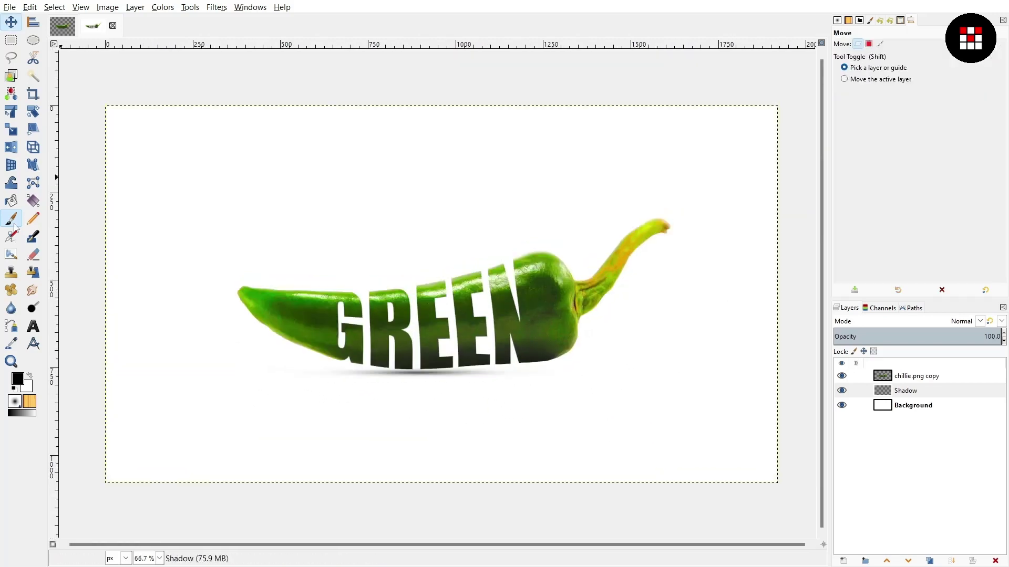
{"action": "scroll", "coordinate": [426, 348], "scroll_direction": "up", "scroll_amount": 2}
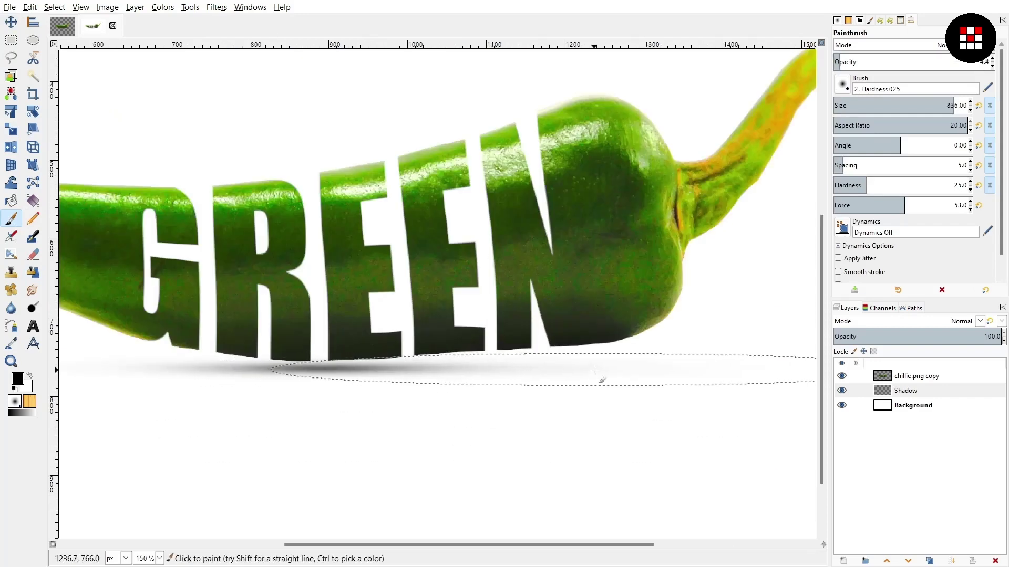
{"action": "scroll", "coordinate": [371, 353], "scroll_direction": "down", "scroll_amount": 2}
{"action": "scroll", "coordinate": [283, 350], "scroll_direction": "up", "scroll_amount": 2}
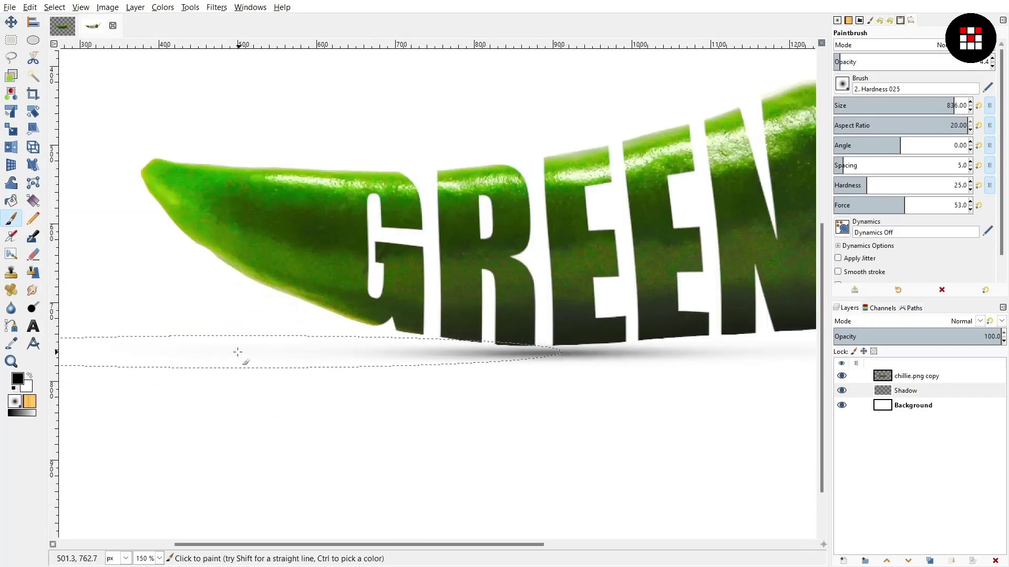
{"action": "scroll", "coordinate": [242, 353], "scroll_direction": "down", "scroll_amount": 2}
{"action": "scroll", "coordinate": [428, 422], "scroll_direction": "up", "scroll_amount": 2}
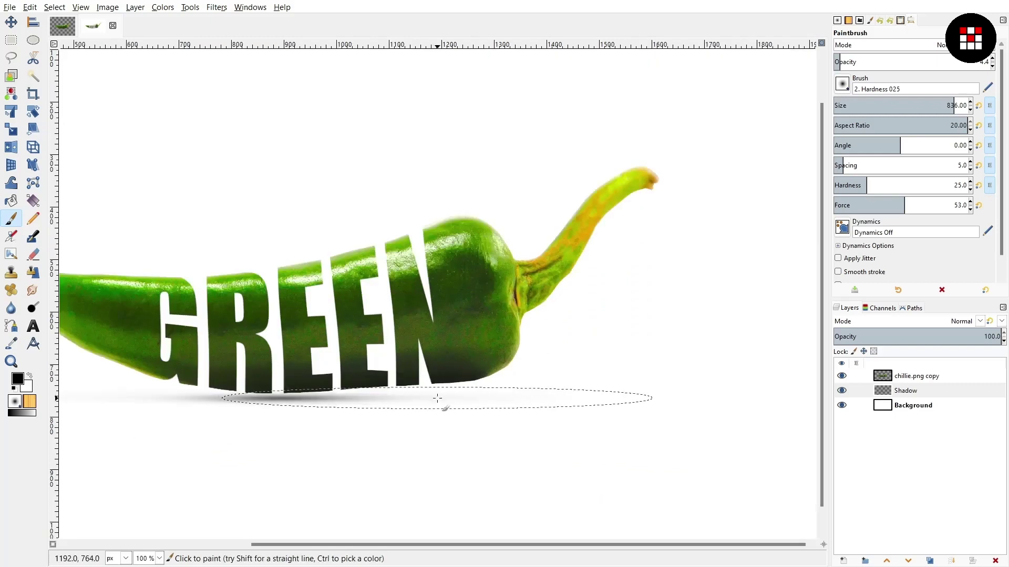
{"action": "scroll", "coordinate": [428, 401], "scroll_direction": "down", "scroll_amount": 2}
{"action": "scroll", "coordinate": [530, 405], "scroll_direction": "left", "scroll_amount": 3}
Clear the selection and switch to the Move tool.
{"action": "key", "text": "ctrl+shift+a"}
{"action": "key", "text": "m"}
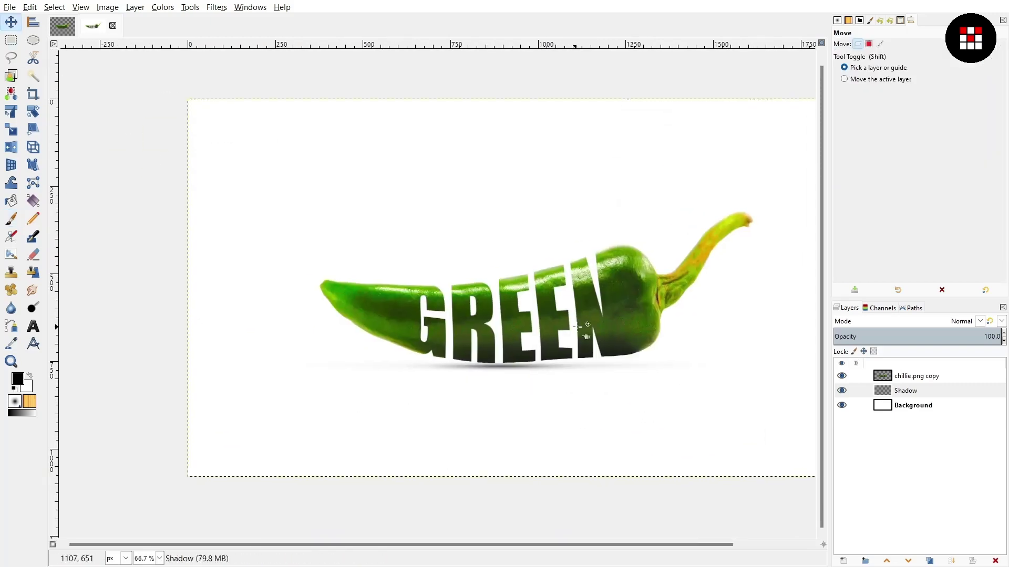
{"action": "scroll", "coordinate": [460, 326], "scroll_direction": "right", "scroll_amount": 3}
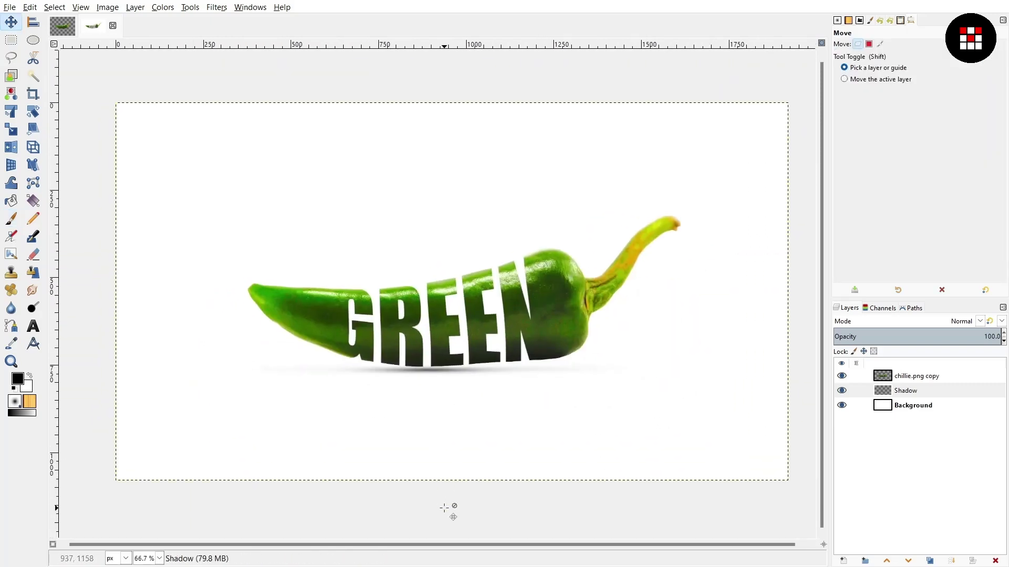